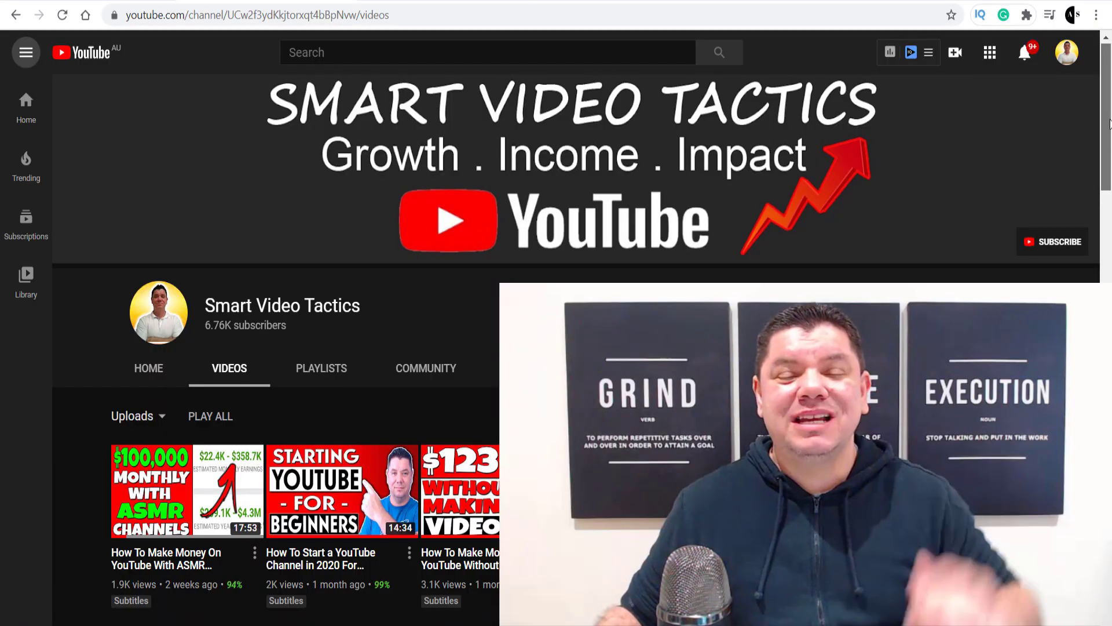
Step: Scroll the Smart Video Tactics channel's Videos page of uploads to find the FTC video
{"action": "mouse_move", "coordinate": [1110, 127]}
{"action": "left_mouse_down"}
{"action": "mouse_move", "coordinate": [1110, 248]}
{"action": "mouse_move", "coordinate": [1080, 129]}
{"action": "mouse_move", "coordinate": [1093, 120]}
{"action": "left_mouse_up"}
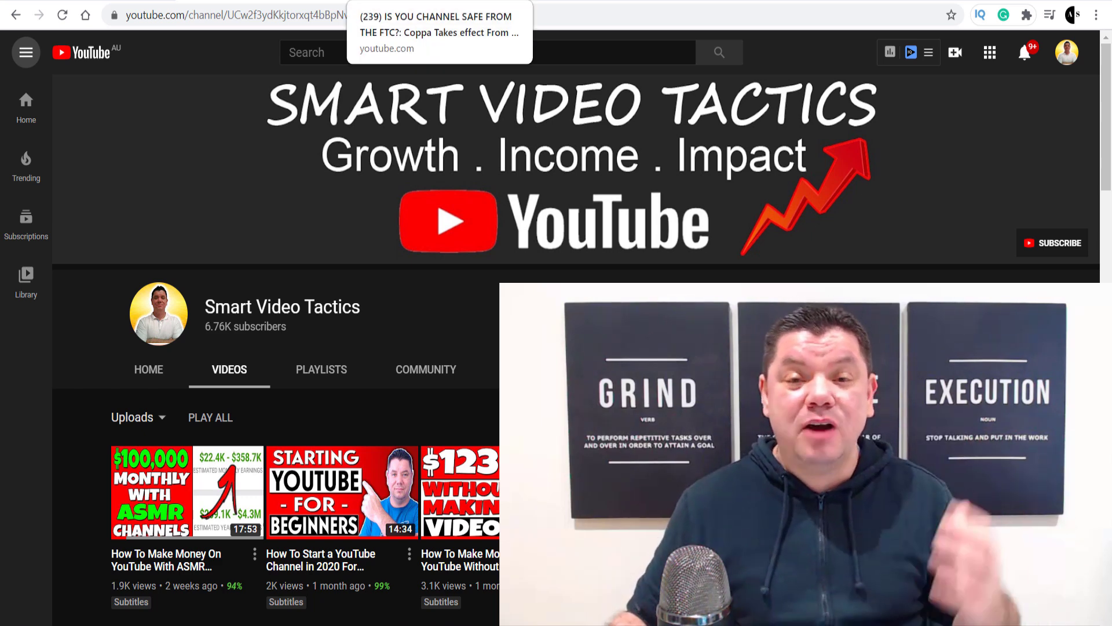
{"action": "left_click", "coordinate": [413, 7]}
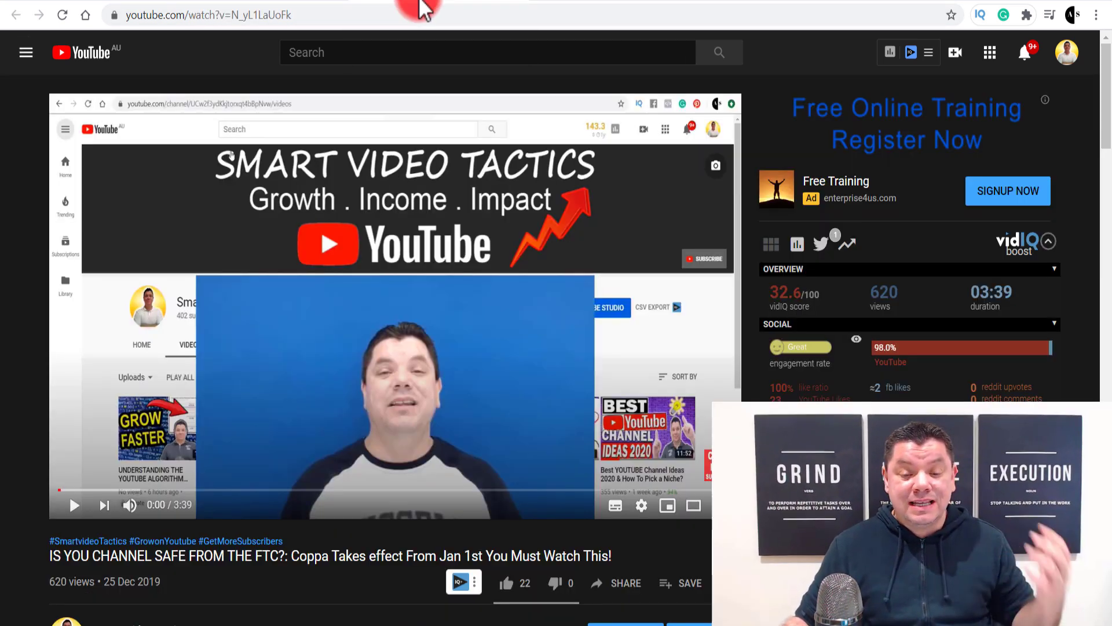
{"action": "scroll", "coordinate": [747, 155], "scroll_direction": "down", "scroll_amount": 4}
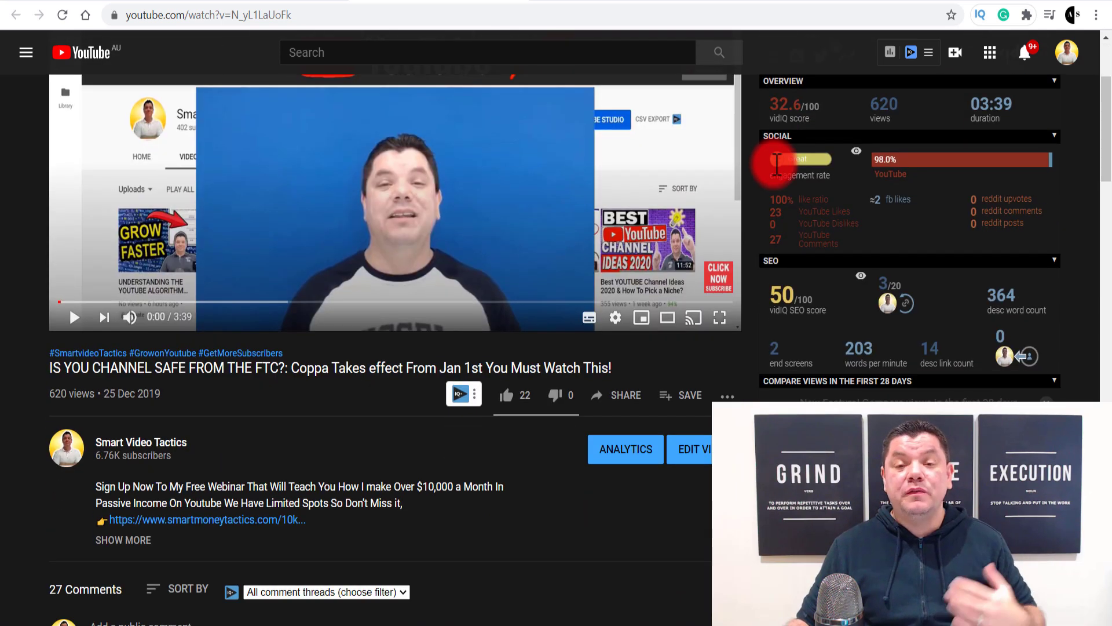
{"action": "scroll", "coordinate": [787, 171], "scroll_direction": "down", "scroll_amount": 1}
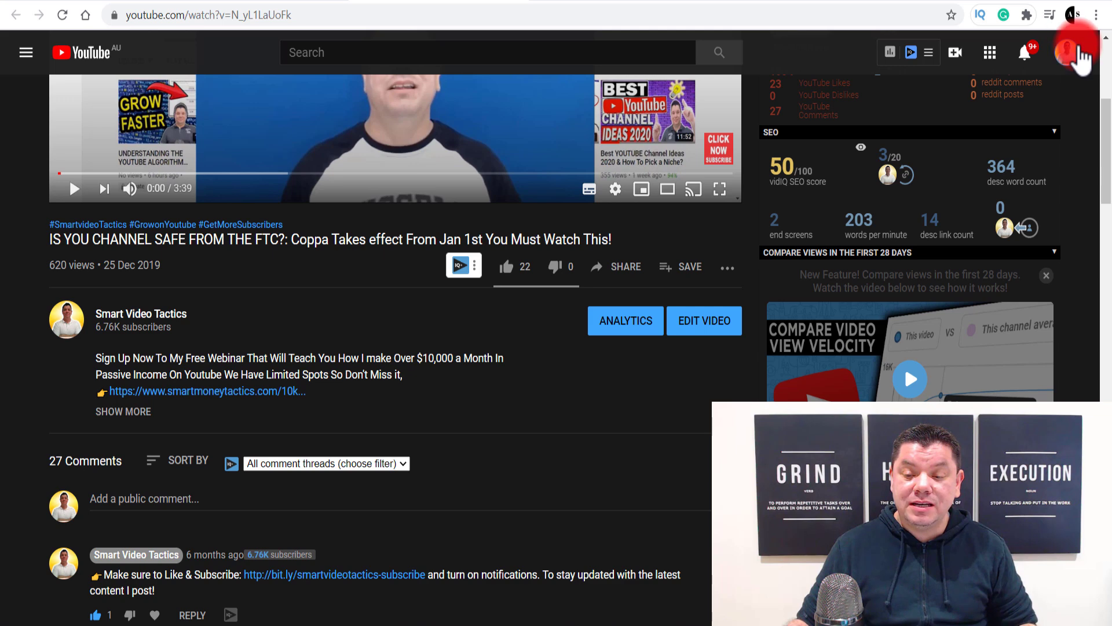
{"action": "left_click", "coordinate": [1076, 54]}
{"action": "left_click", "coordinate": [1067, 57]}
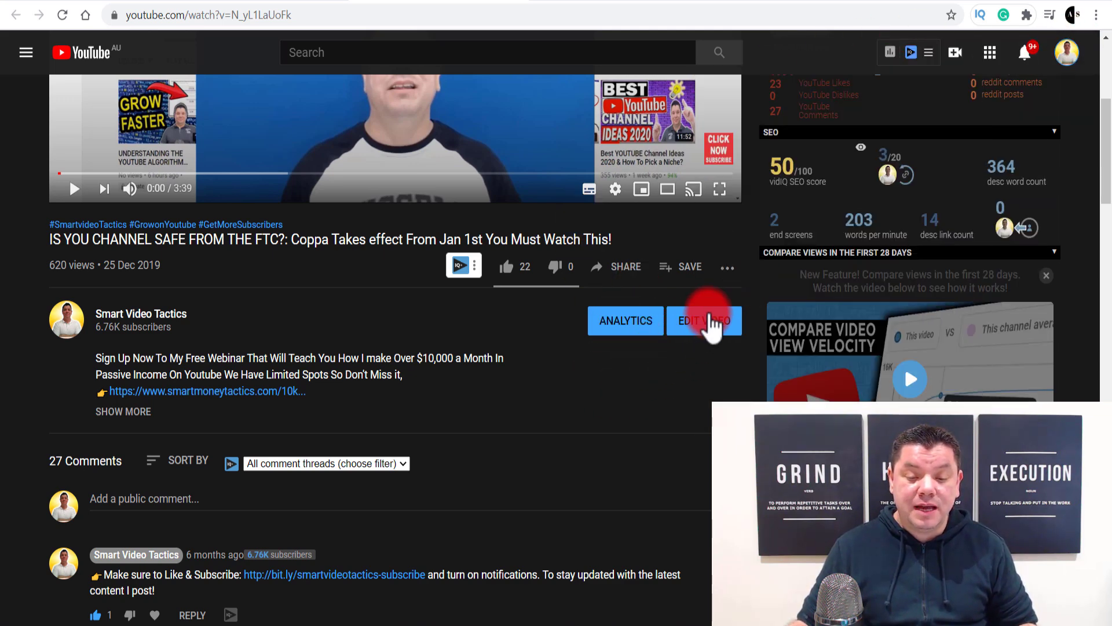
{"action": "scroll", "coordinate": [687, 359], "scroll_direction": "up", "scroll_amount": 2}
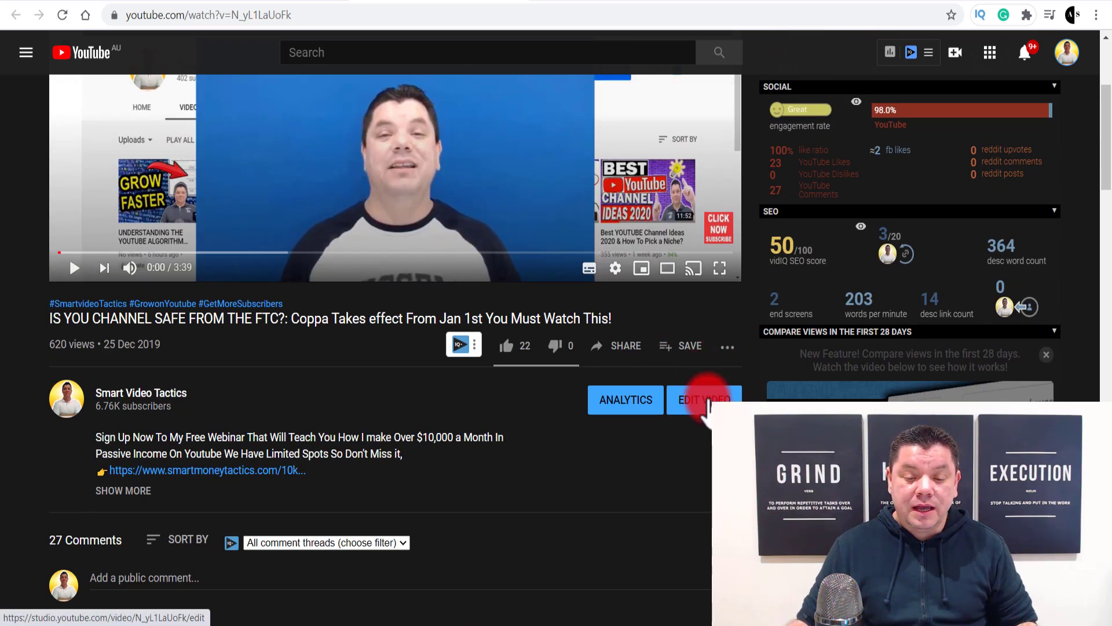
Step: Open the FTC/Coppa video's Details page in YouTube Studio and look over its title and description
{"action": "left_click", "coordinate": [707, 404]}
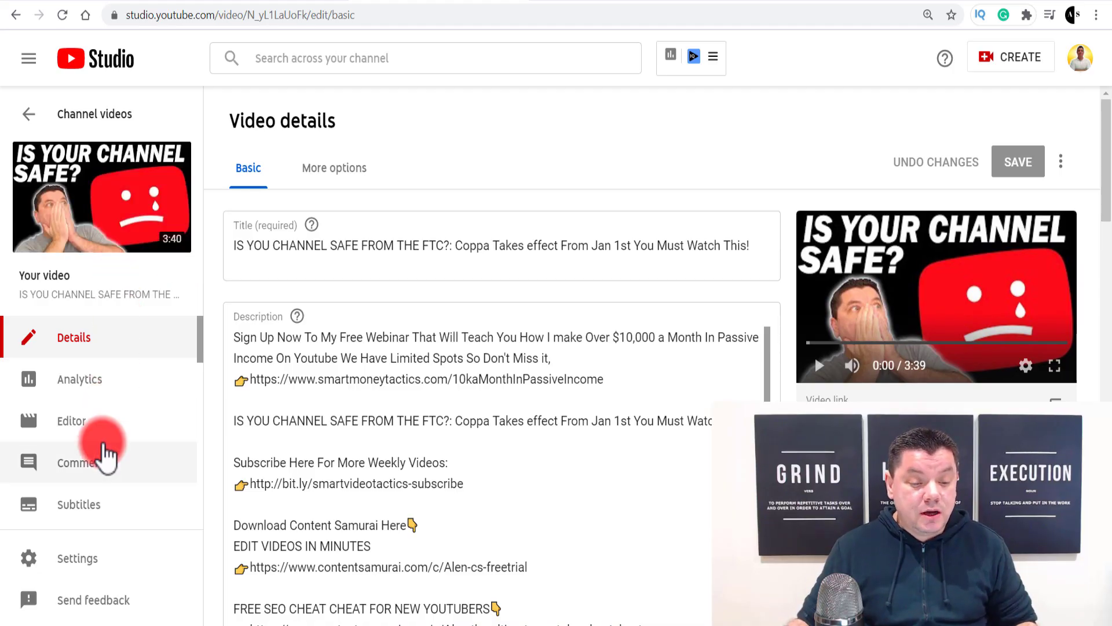
{"action": "scroll", "coordinate": [107, 441], "scroll_direction": "down", "scroll_amount": 2}
{"action": "scroll", "coordinate": [79, 434], "scroll_direction": "up", "scroll_amount": 2}
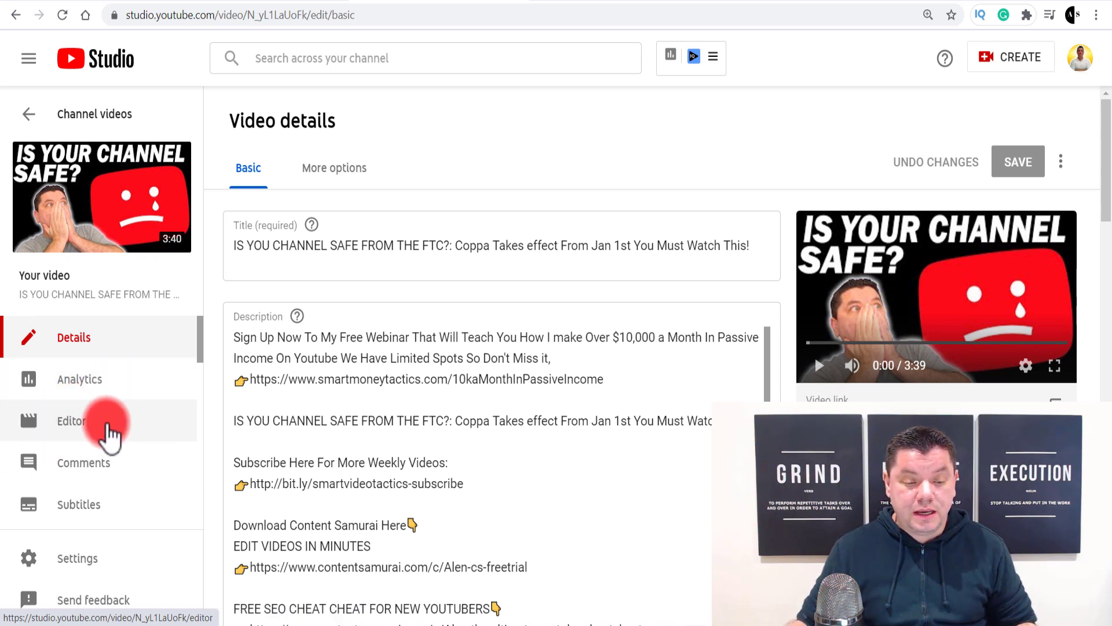
Step: Load the FTC video's 3:39 timeline in the Video editor and enter trim mode
{"action": "left_click", "coordinate": [83, 431]}
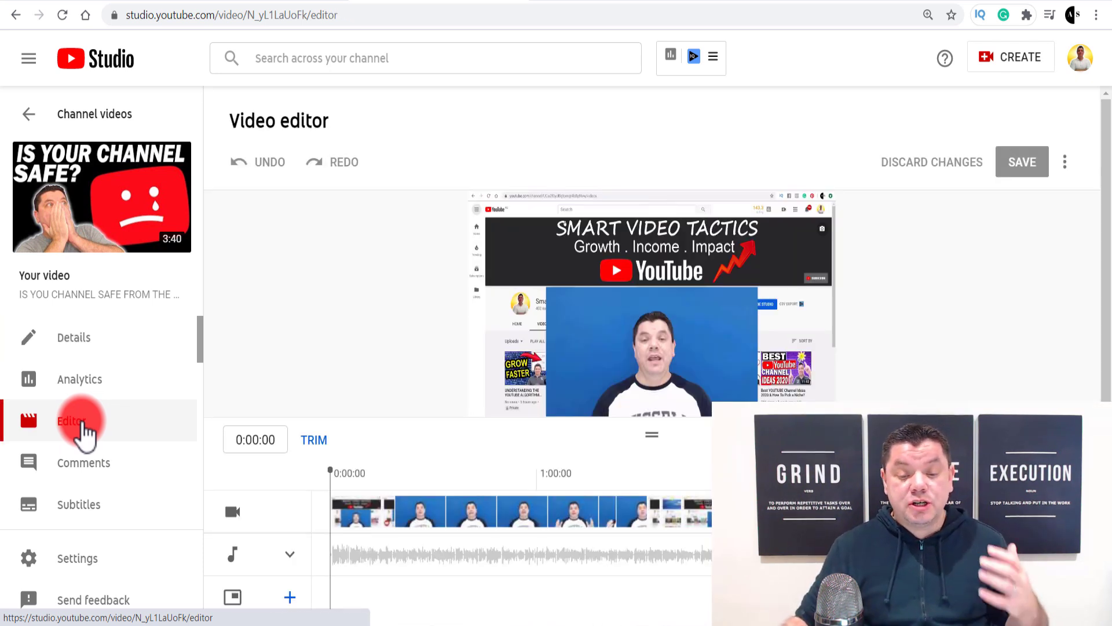
{"action": "scroll", "coordinate": [355, 412], "scroll_direction": "down", "scroll_amount": 2}
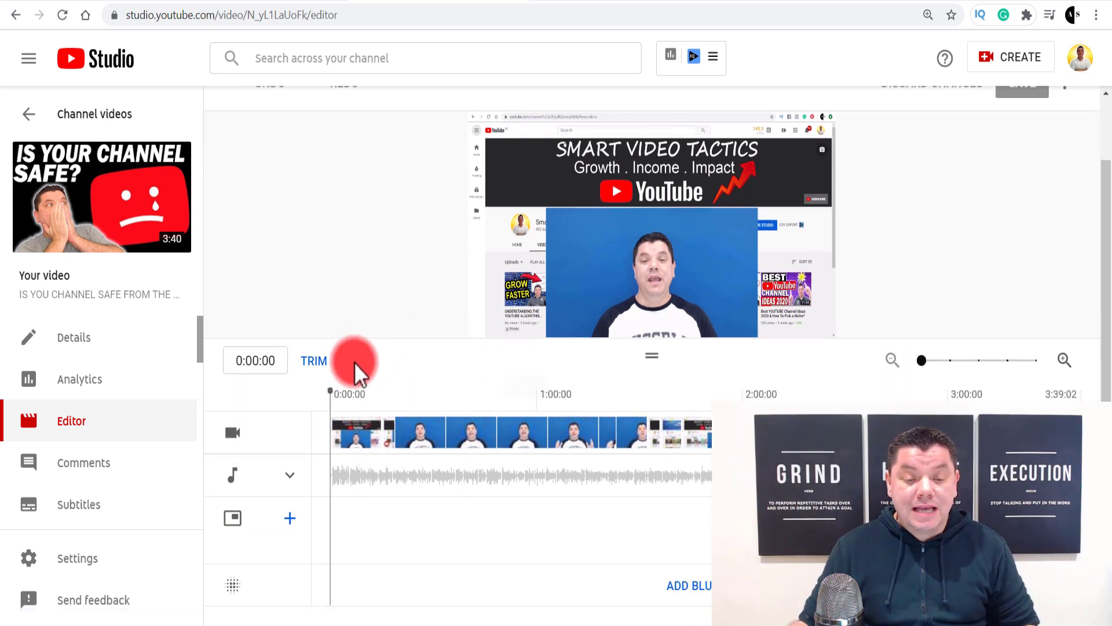
{"action": "scroll", "coordinate": [405, 382], "scroll_direction": "up", "scroll_amount": 2}
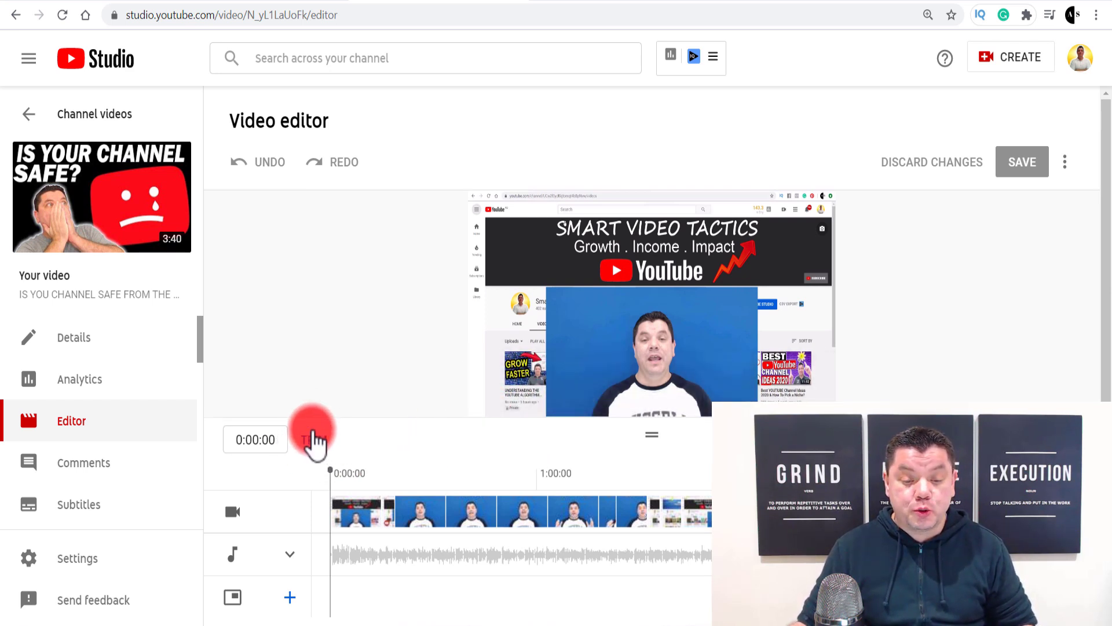
{"action": "left_click", "coordinate": [314, 441]}
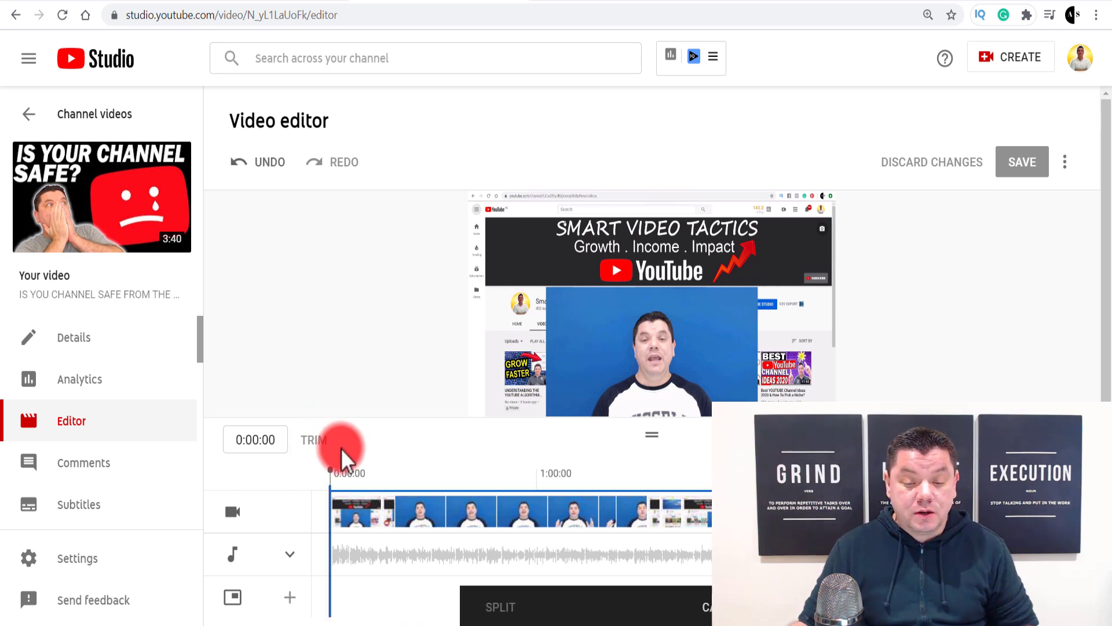
Step: Preview the video frame at about 0:19 on the editor timeline
{"action": "scroll", "coordinate": [342, 458], "scroll_direction": "down", "scroll_amount": 2}
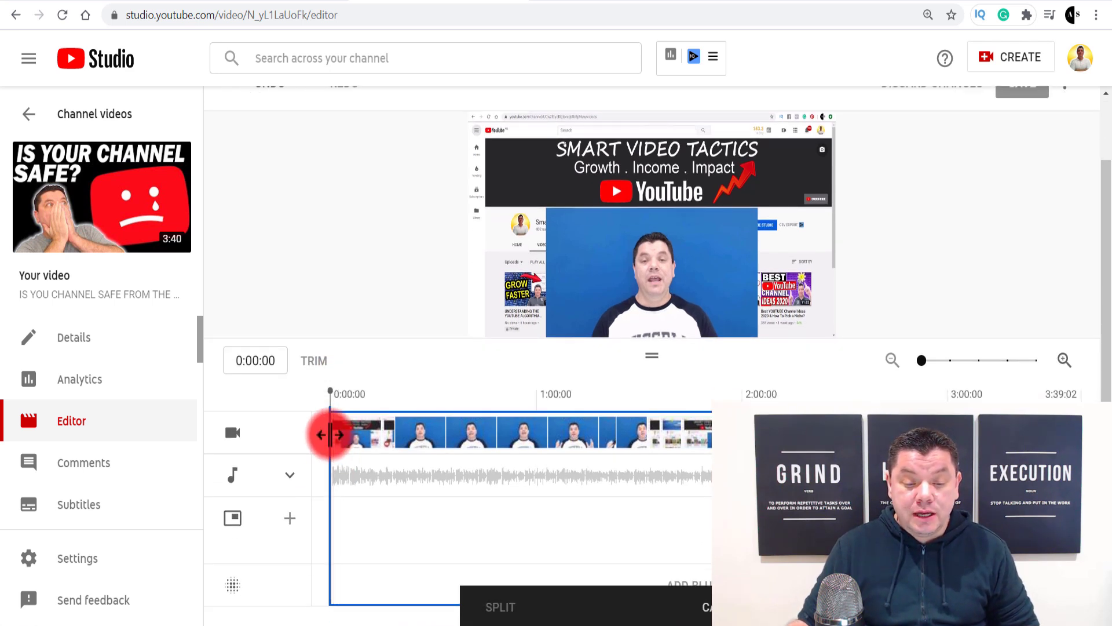
{"action": "mouse_move", "coordinate": [330, 434]}
{"action": "left_mouse_down"}
{"action": "mouse_move", "coordinate": [397, 435]}
{"action": "mouse_move", "coordinate": [315, 441]}
{"action": "left_mouse_up"}
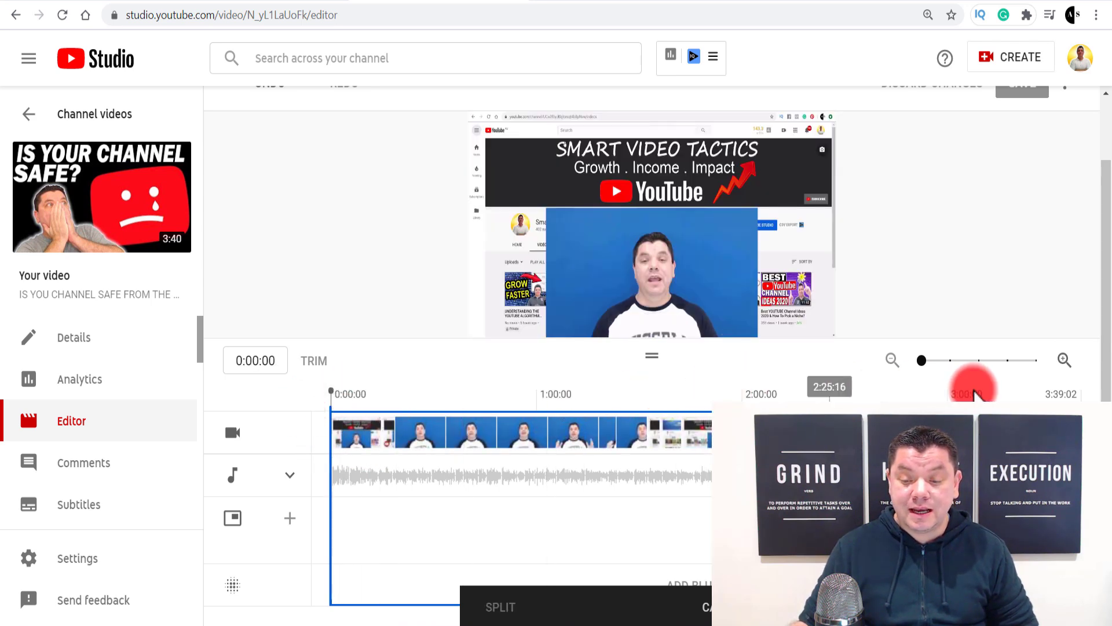
{"action": "scroll", "coordinate": [947, 376], "scroll_direction": "up", "scroll_amount": 1}
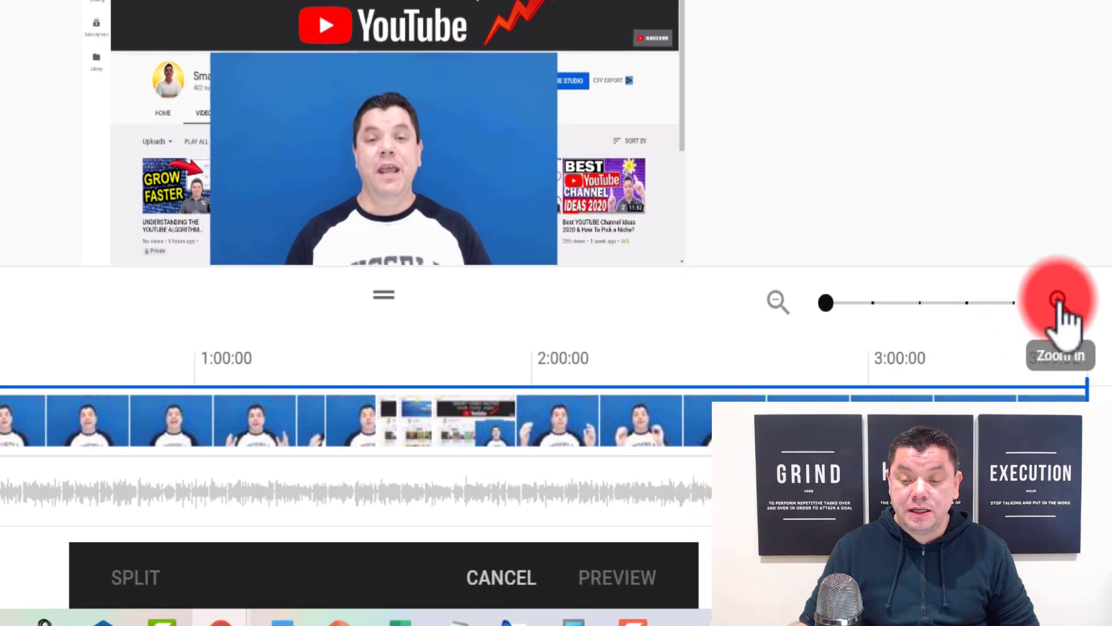
Step: Zoom the timeline in three steps so it shows 3-minute ticks
{"action": "left_click", "coordinate": [1058, 300]}
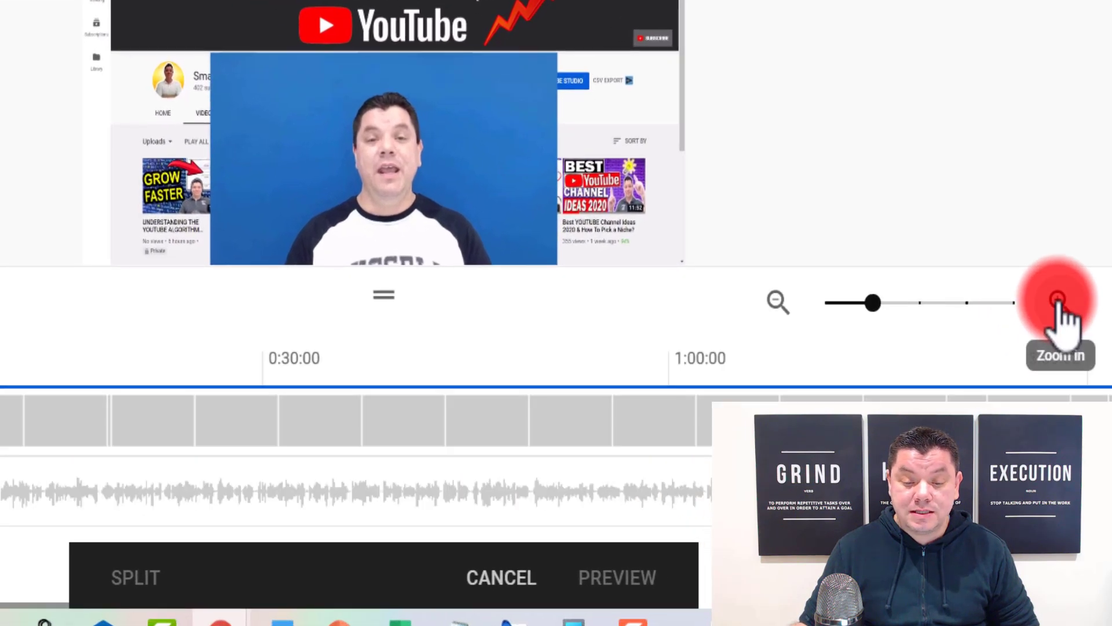
{"action": "left_click", "coordinate": [1058, 299]}
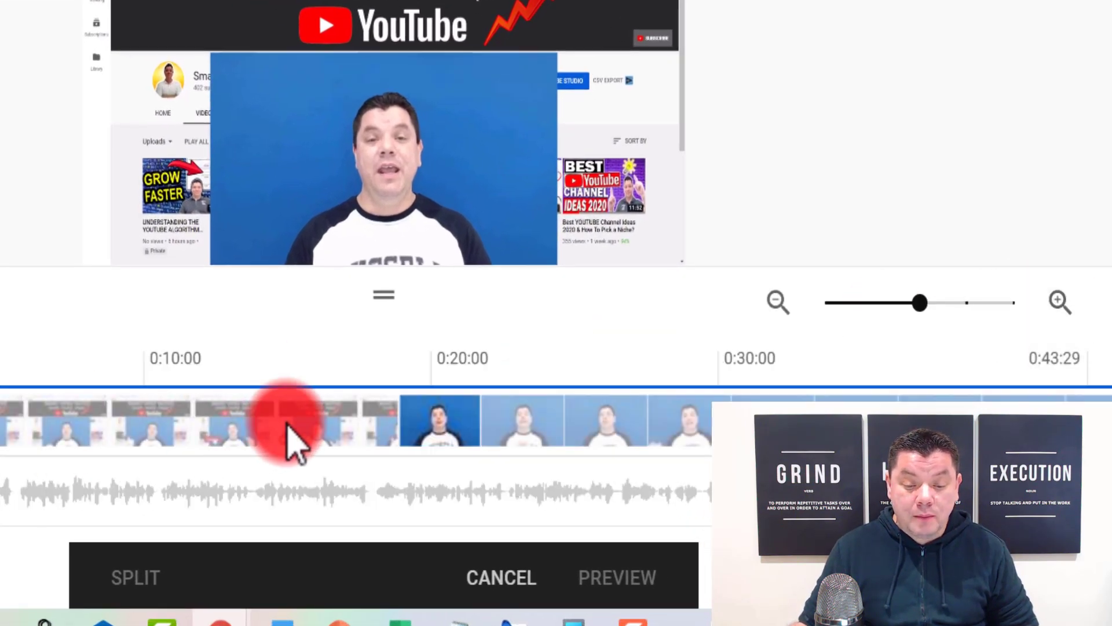
{"action": "left_click", "coordinate": [1057, 299]}
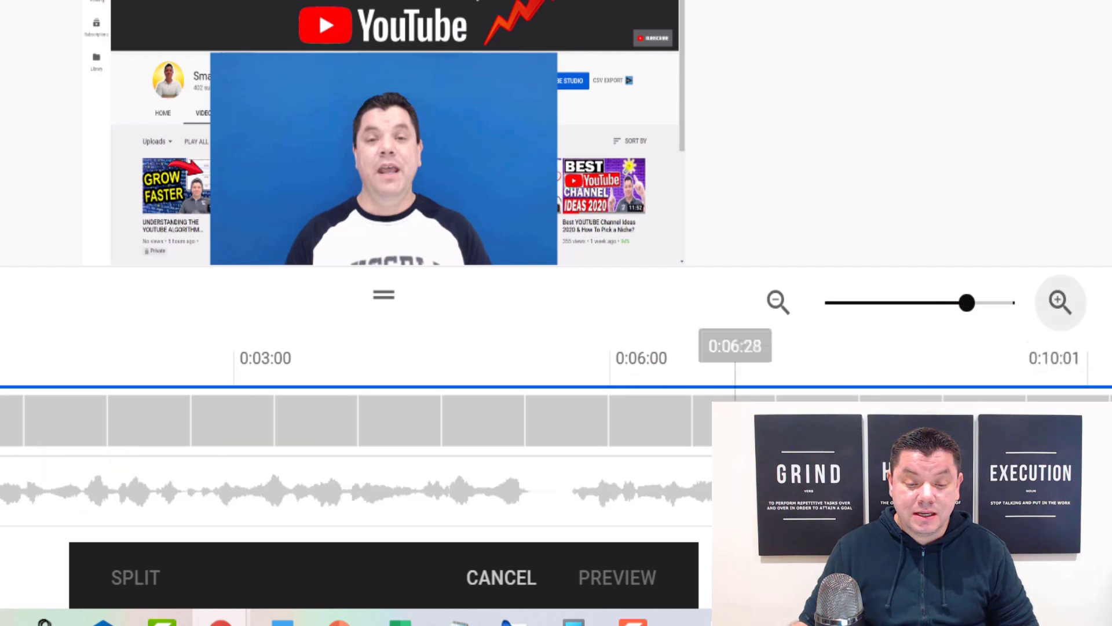
{"action": "left_click_drag", "start_coordinate": [8, 426], "coordinate": [156, 383]}
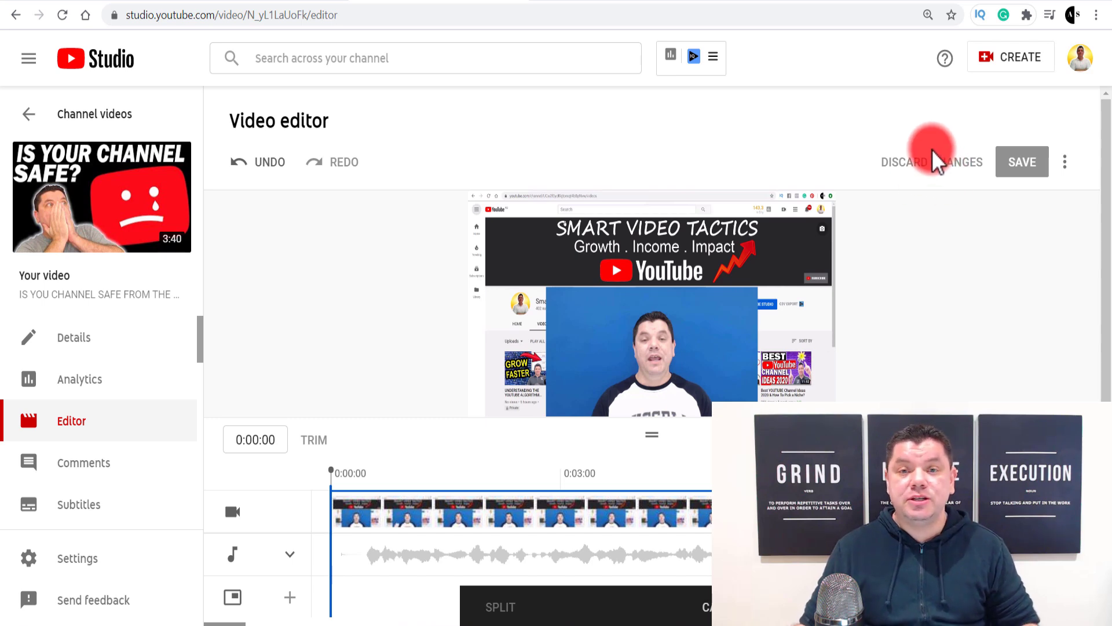
{"action": "scroll", "coordinate": [913, 210], "scroll_direction": "down", "scroll_amount": 2}
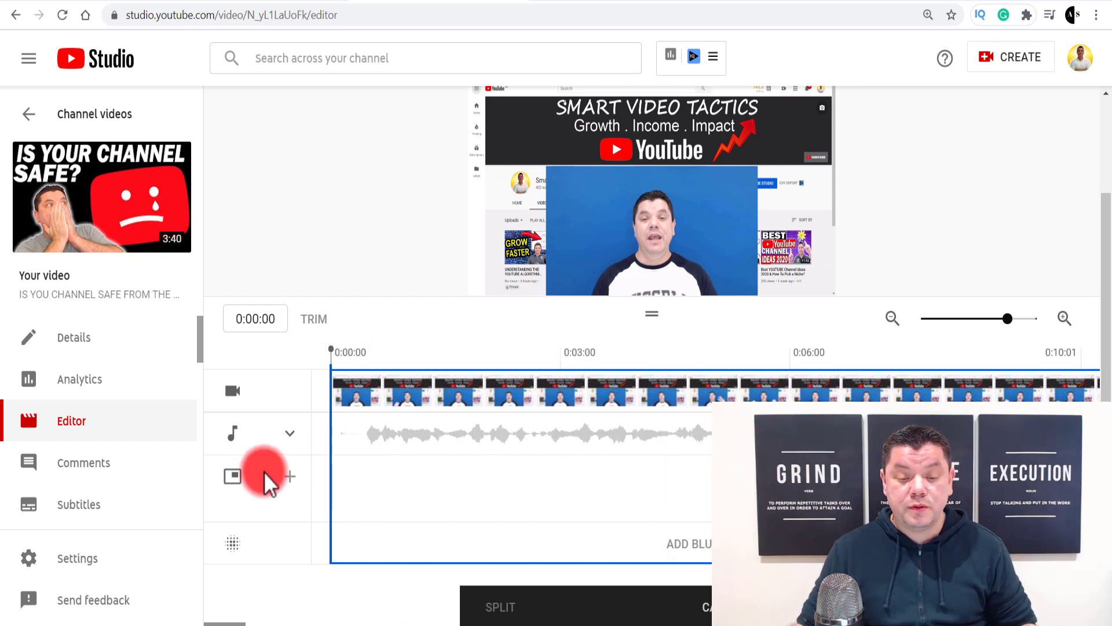
{"action": "scroll", "coordinate": [719, 510], "scroll_direction": "up", "scroll_amount": 2}
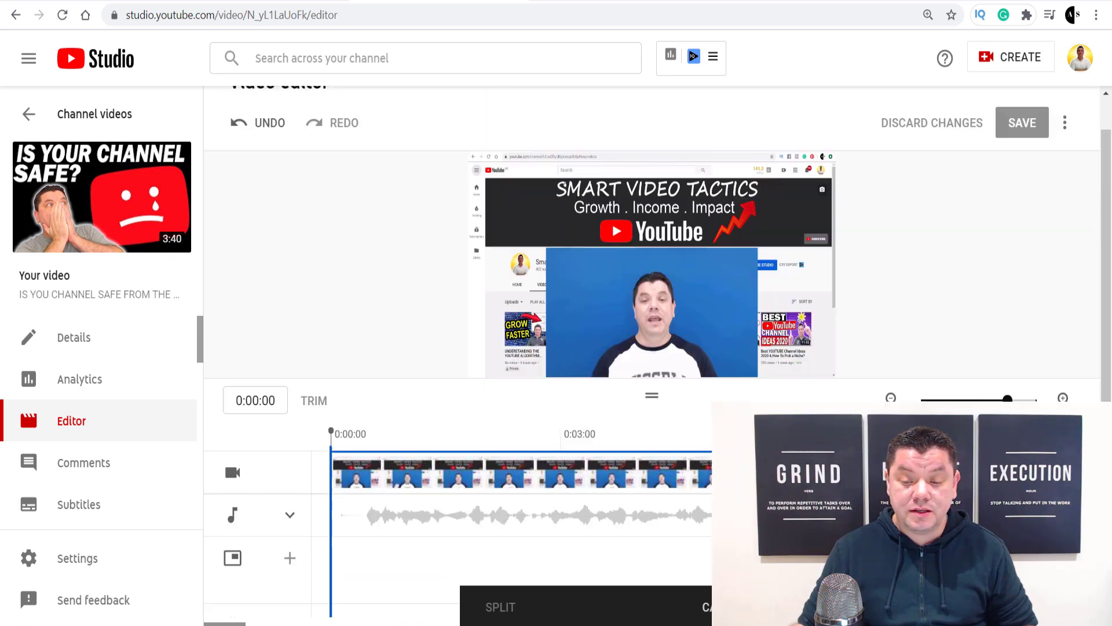
{"action": "scroll", "coordinate": [562, 530], "scroll_direction": "down", "scroll_amount": 1}
{"action": "scroll", "coordinate": [306, 570], "scroll_direction": "down", "scroll_amount": 1}
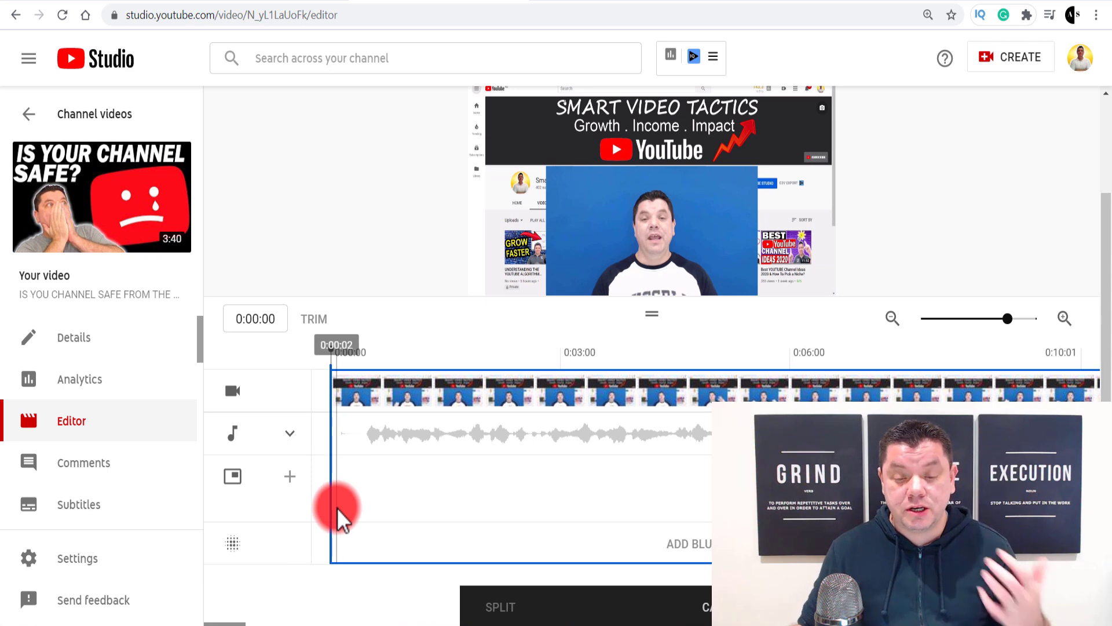
{"action": "scroll", "coordinate": [489, 497], "scroll_direction": "up", "scroll_amount": 2}
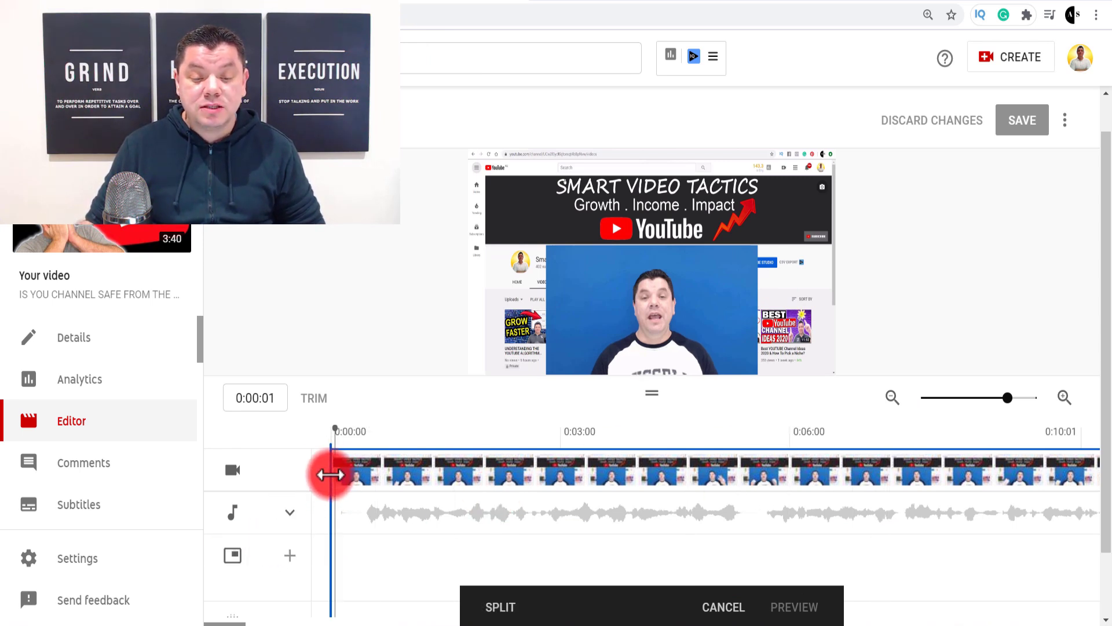
{"action": "mouse_move", "coordinate": [330, 474]}
{"action": "left_mouse_down"}
{"action": "mouse_move", "coordinate": [408, 473]}
{"action": "mouse_move", "coordinate": [325, 481]}
{"action": "left_mouse_up"}
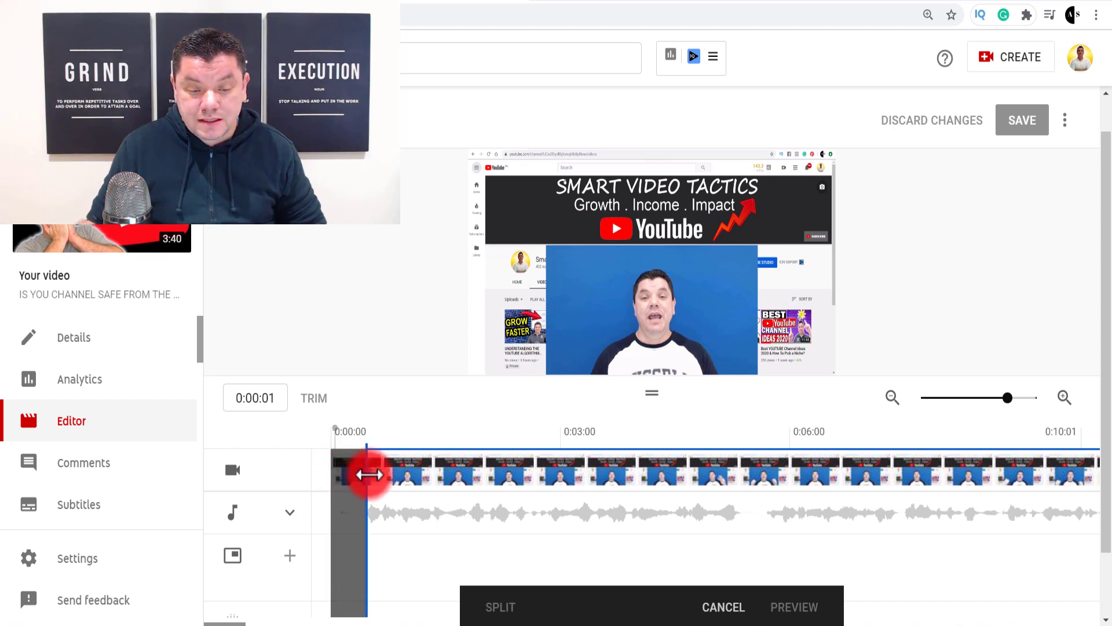
{"action": "left_click", "coordinate": [371, 474]}
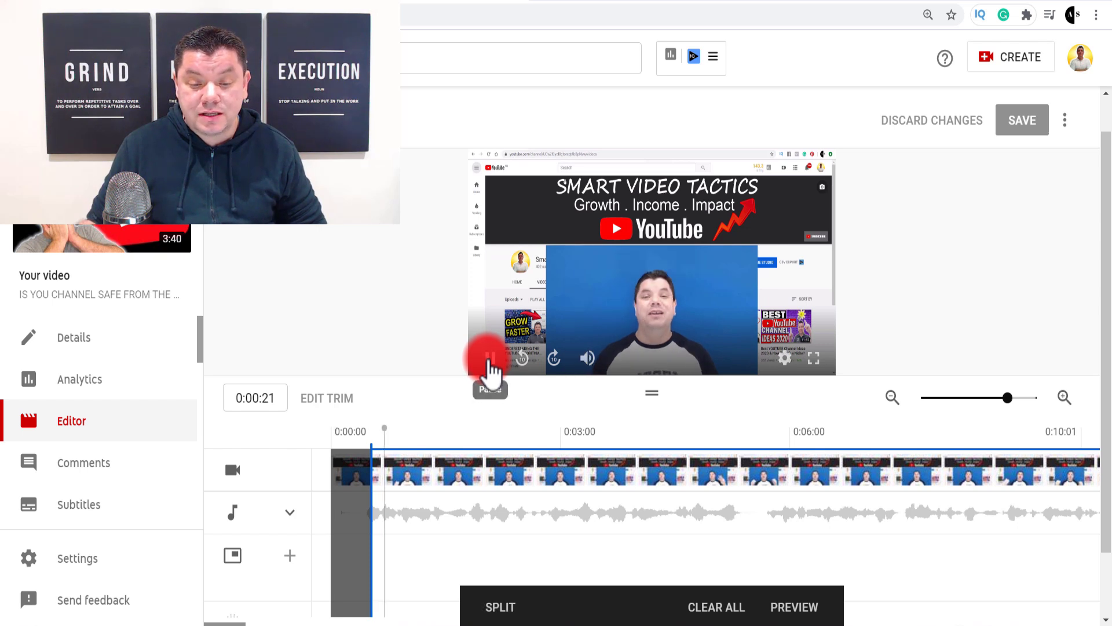
{"action": "left_click", "coordinate": [369, 472]}
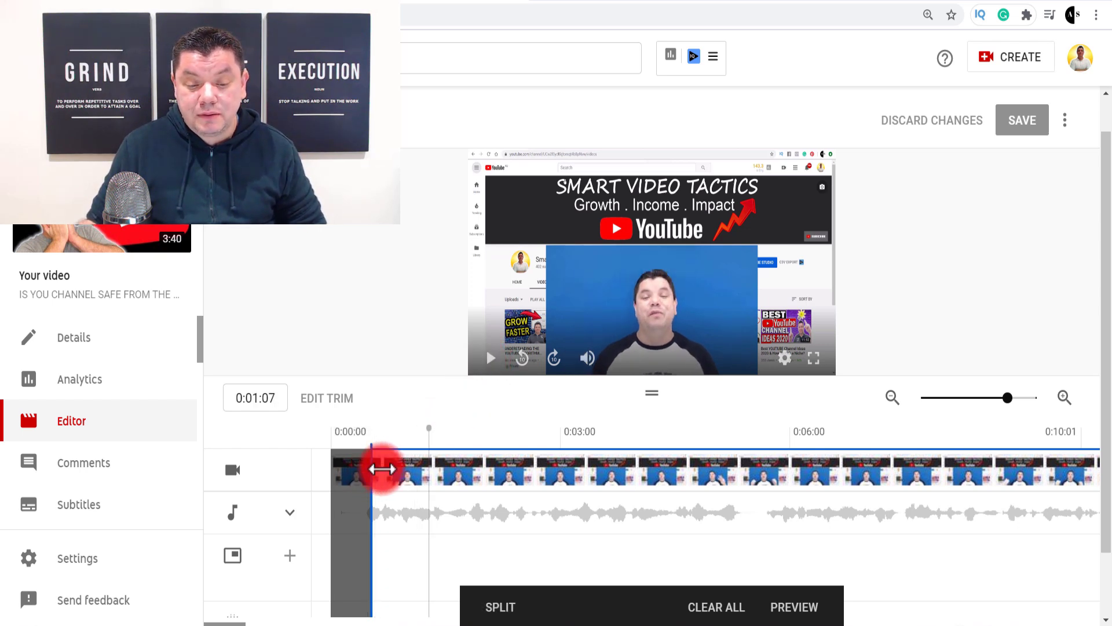
{"action": "left_click", "coordinate": [368, 466]}
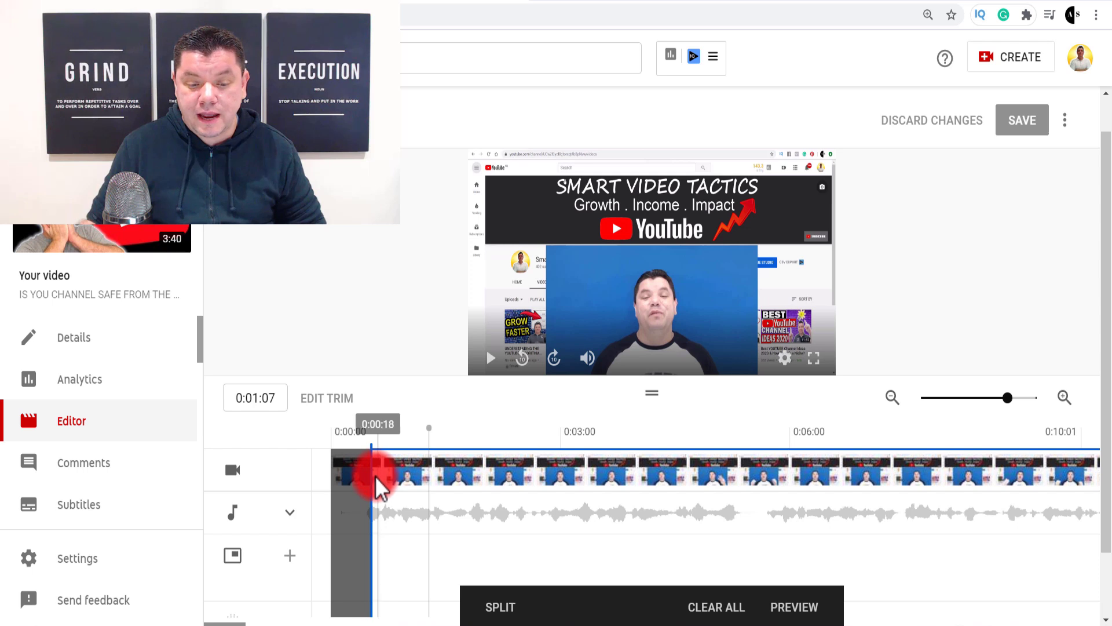
{"action": "left_click_drag", "start_coordinate": [372, 473], "coordinate": [331, 473]}
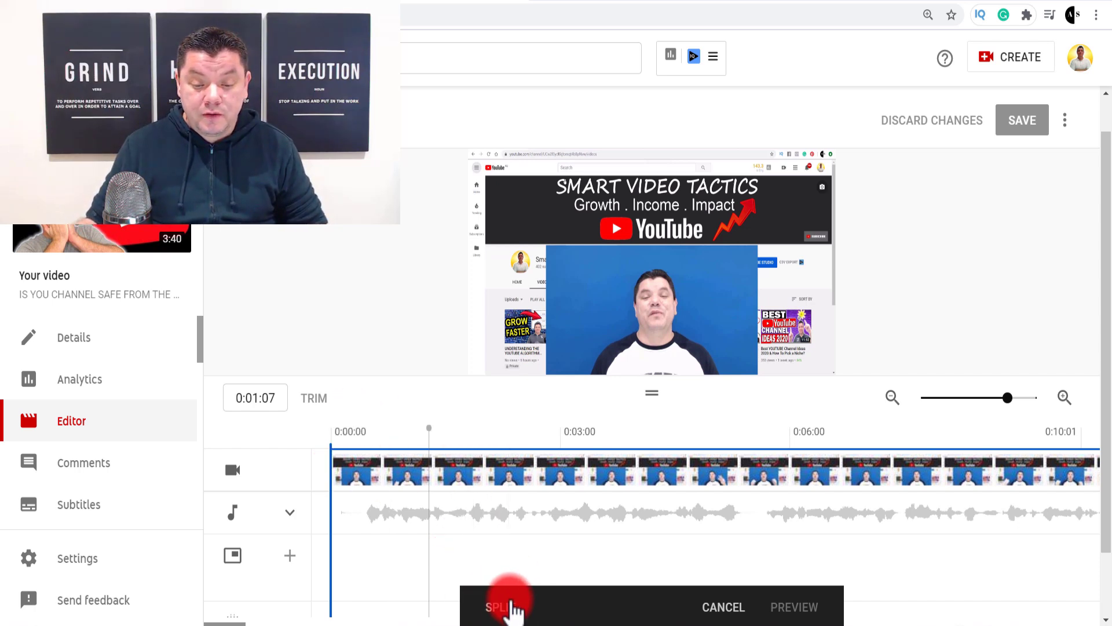
Step: Play the preview from 1:07, pause it, and move the playhead to about 0:03:10
{"action": "left_click", "coordinate": [492, 363]}
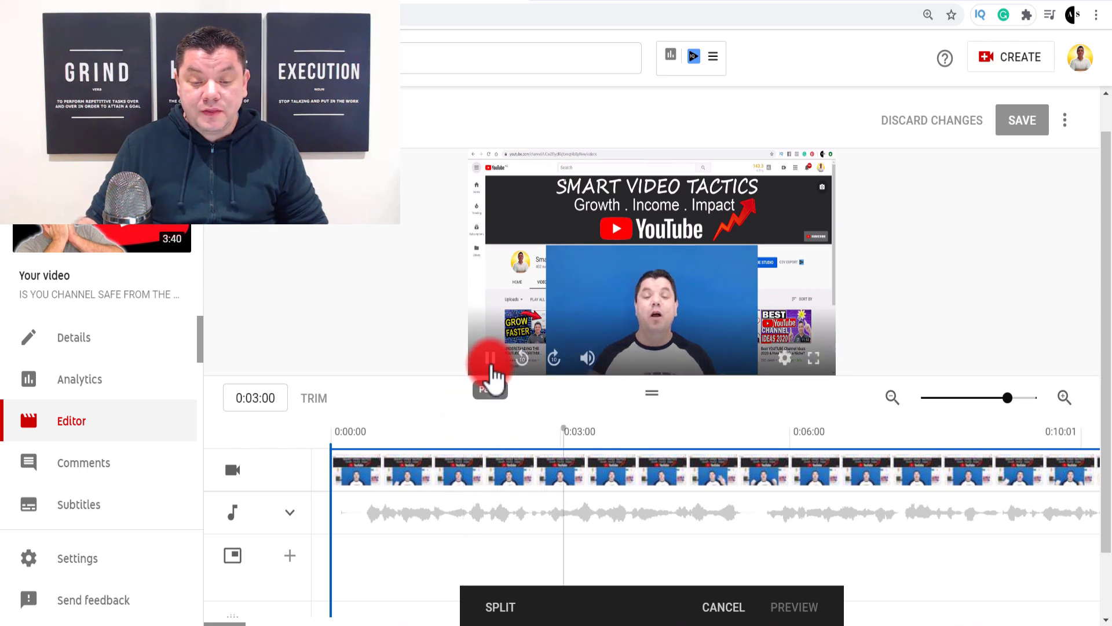
{"action": "left_click", "coordinate": [579, 496]}
{"action": "left_click", "coordinate": [727, 483]}
{"action": "mouse_move", "coordinate": [822, 475]}
{"action": "left_mouse_down"}
{"action": "mouse_move", "coordinate": [588, 464]}
{"action": "mouse_move", "coordinate": [596, 476]}
{"action": "mouse_move", "coordinate": [608, 464]}
{"action": "mouse_move", "coordinate": [727, 463]}
{"action": "left_mouse_up"}
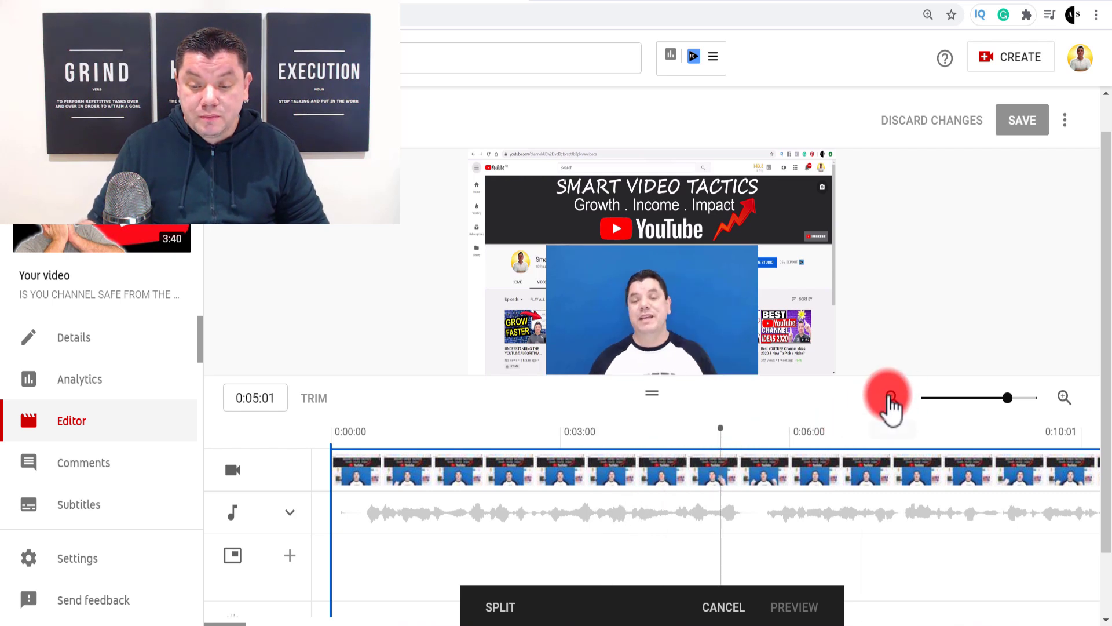
Step: Zoom out to show the whole video and set the split point at 1:01:10
{"action": "left_click", "coordinate": [890, 398]}
{"action": "left_click", "coordinate": [889, 398]}
{"action": "left_click", "coordinate": [890, 398]}
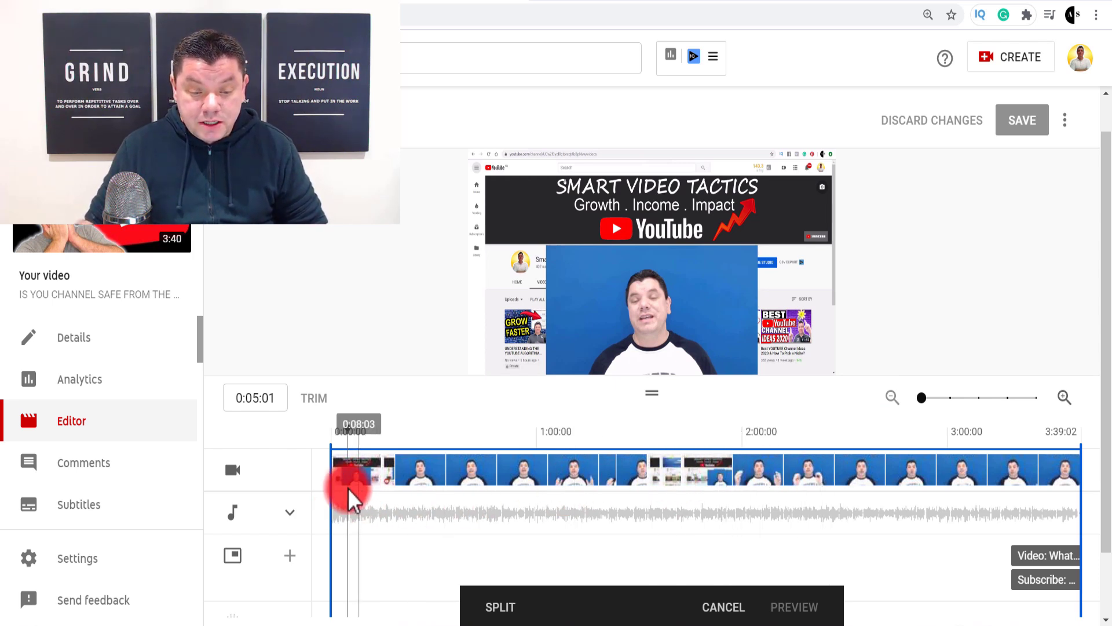
{"action": "mouse_move", "coordinate": [348, 480]}
{"action": "left_mouse_down"}
{"action": "mouse_move", "coordinate": [549, 479]}
{"action": "mouse_move", "coordinate": [494, 479]}
{"action": "mouse_move", "coordinate": [549, 473]}
{"action": "mouse_move", "coordinate": [538, 474]}
{"action": "left_mouse_up"}
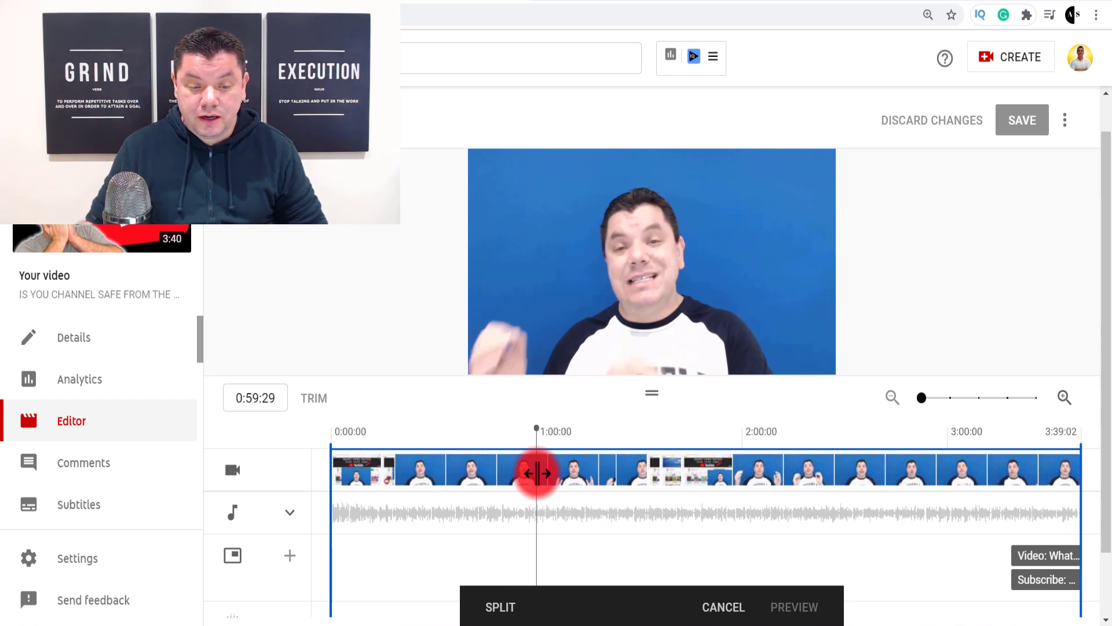
{"action": "left_click_drag", "start_coordinate": [537, 473], "coordinate": [541, 472]}
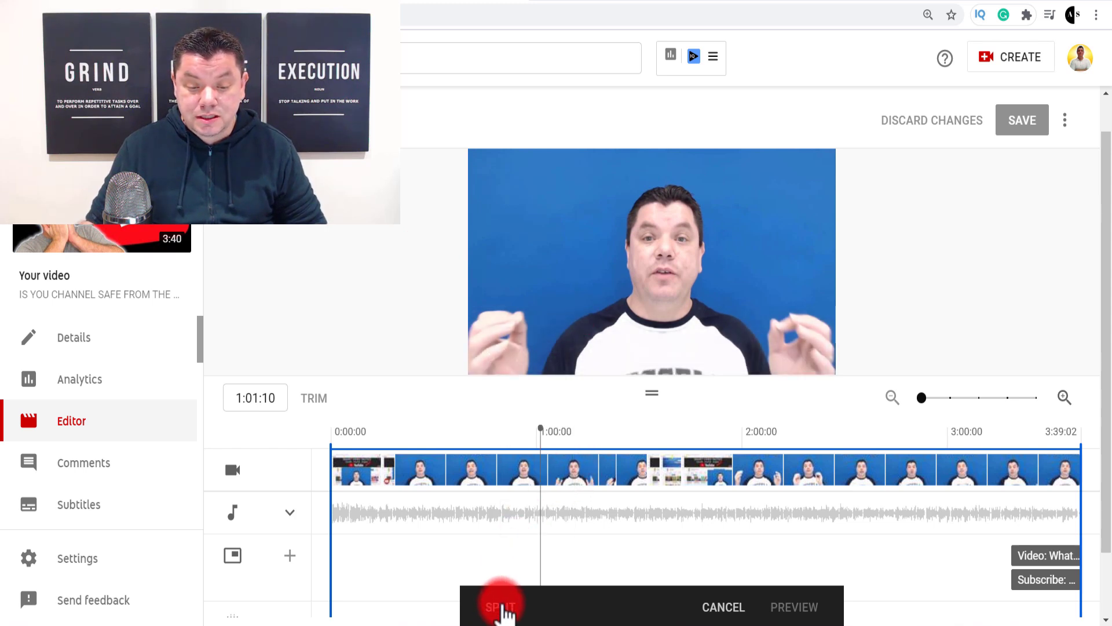
Step: Split at 1:01:10 and mark the section up to about 1:23 for removal
{"action": "left_click", "coordinate": [497, 608]}
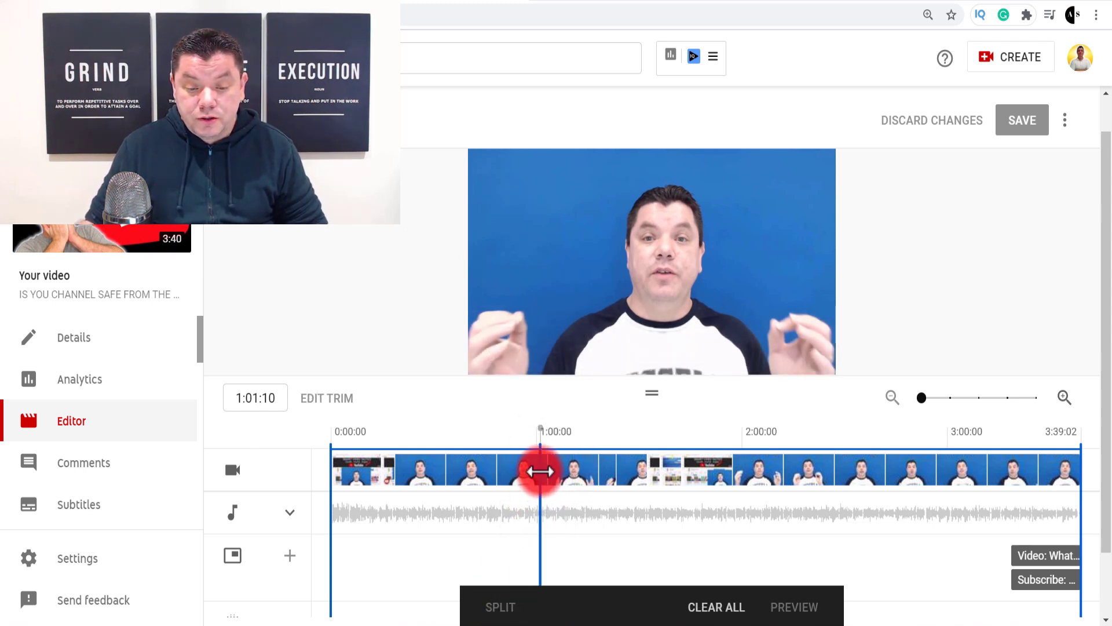
{"action": "left_click_drag", "start_coordinate": [540, 471], "coordinate": [622, 476]}
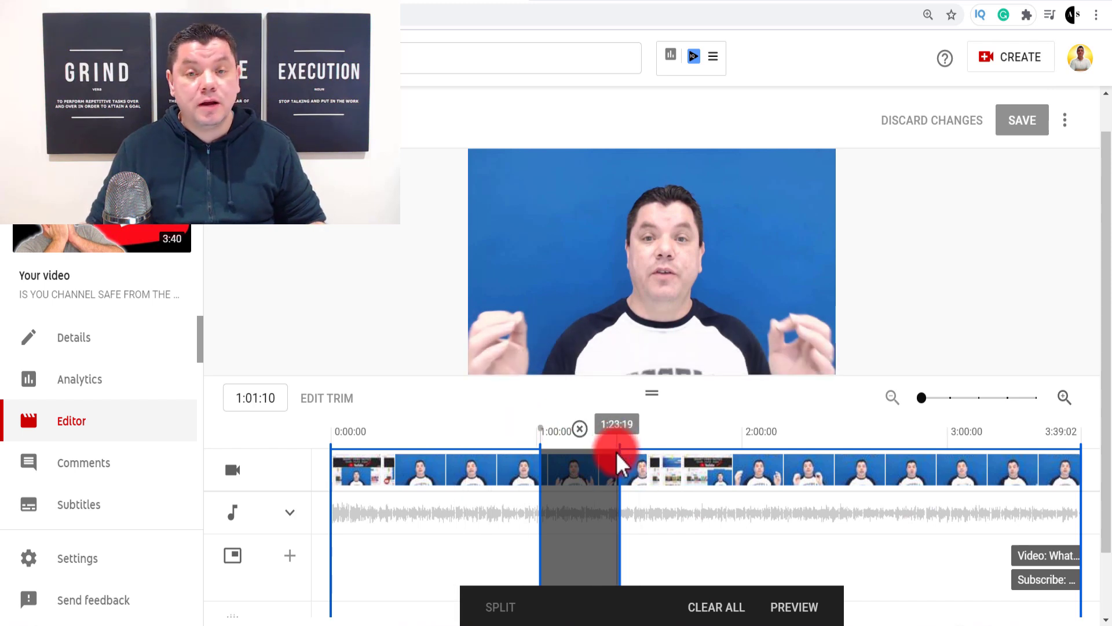
Step: Split the video at about 2:12 and mark a section from about 2:12 to 2:16 for removal
{"action": "left_click", "coordinate": [784, 471]}
{"action": "mouse_move", "coordinate": [782, 466]}
{"action": "left_mouse_down"}
{"action": "mouse_move", "coordinate": [819, 467]}
{"action": "mouse_move", "coordinate": [783, 467]}
{"action": "left_mouse_up"}
{"action": "left_click", "coordinate": [501, 606]}
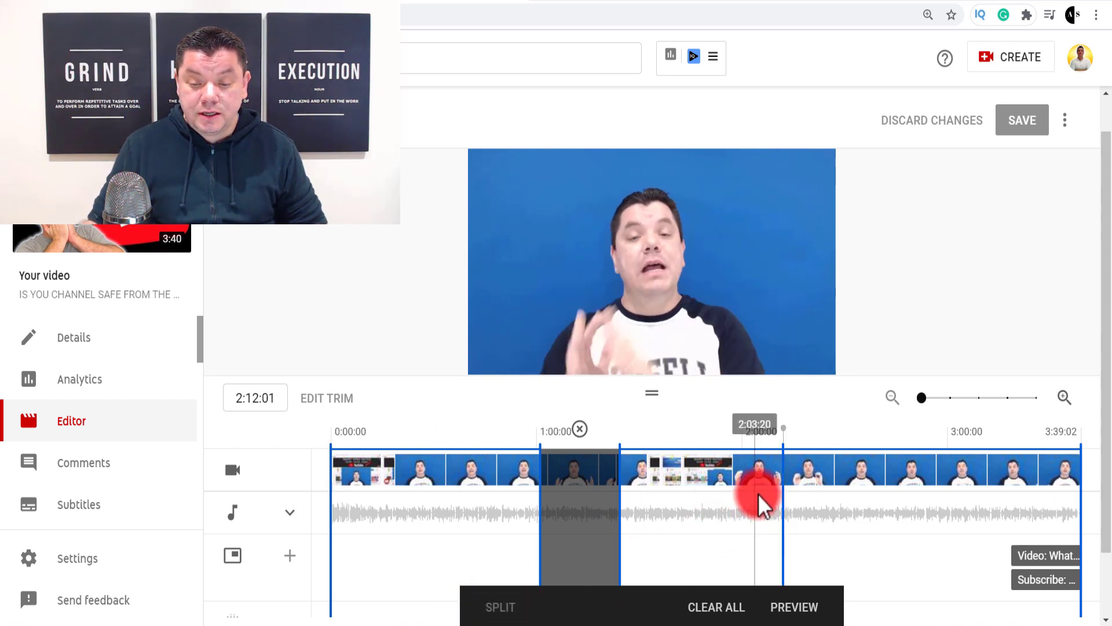
{"action": "left_click_drag", "start_coordinate": [782, 474], "coordinate": [832, 473]}
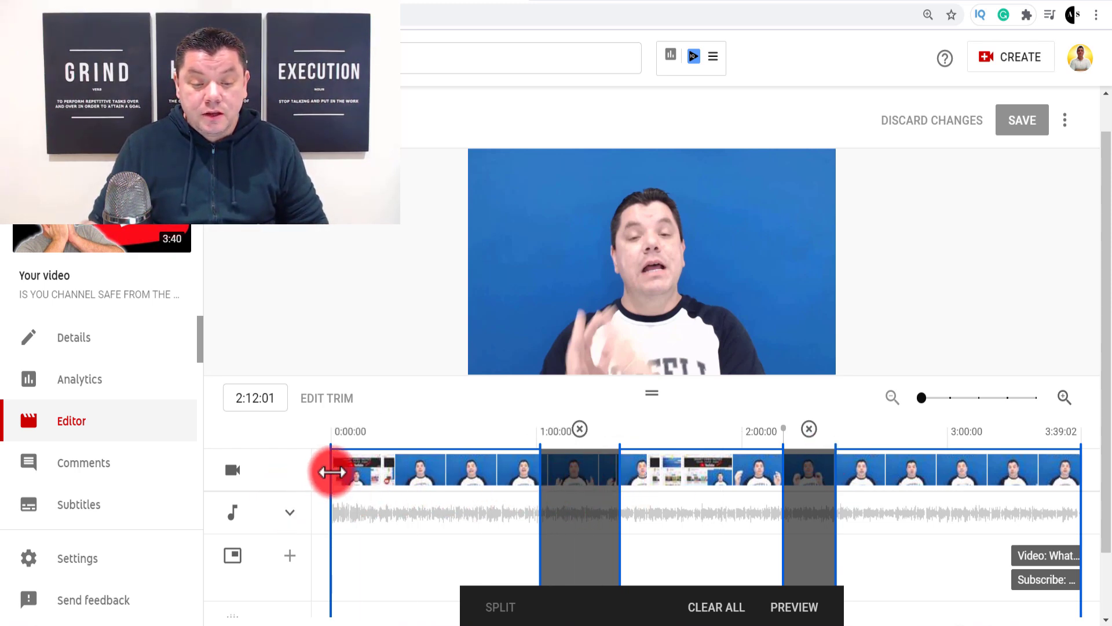
Step: Trim a few seconds off the video's start and end
{"action": "left_click_drag", "start_coordinate": [332, 472], "coordinate": [379, 472]}
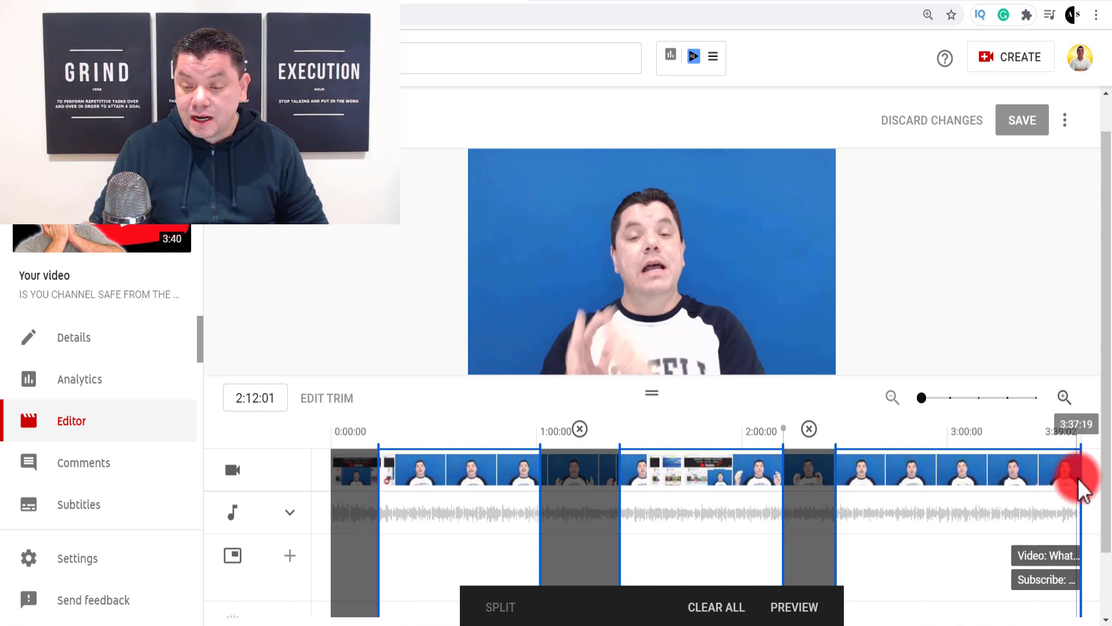
{"action": "left_click_drag", "start_coordinate": [1081, 470], "coordinate": [1039, 470]}
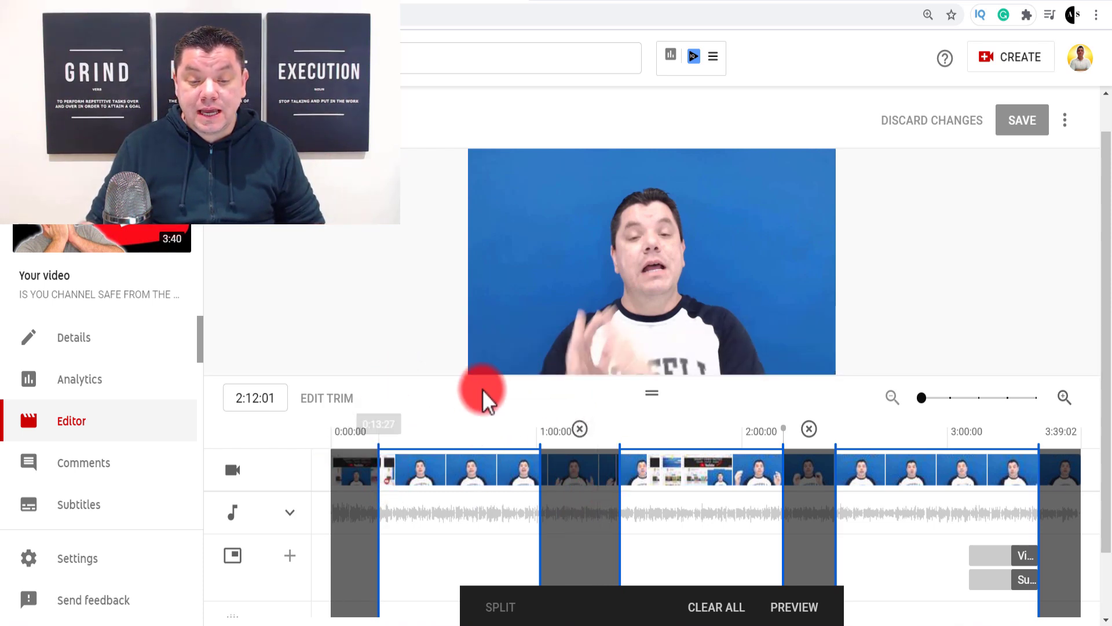
{"action": "left_click", "coordinate": [538, 473]}
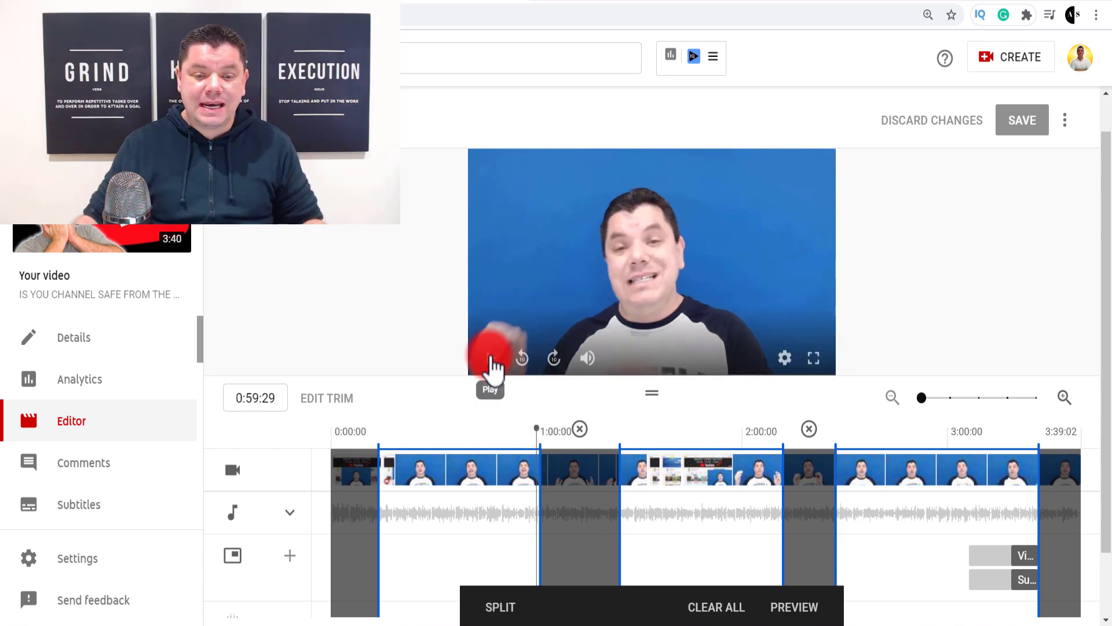
Step: Preview the edited video, then narrow the middle cut to remove only about 1:00–1:09
{"action": "left_click", "coordinate": [491, 360]}
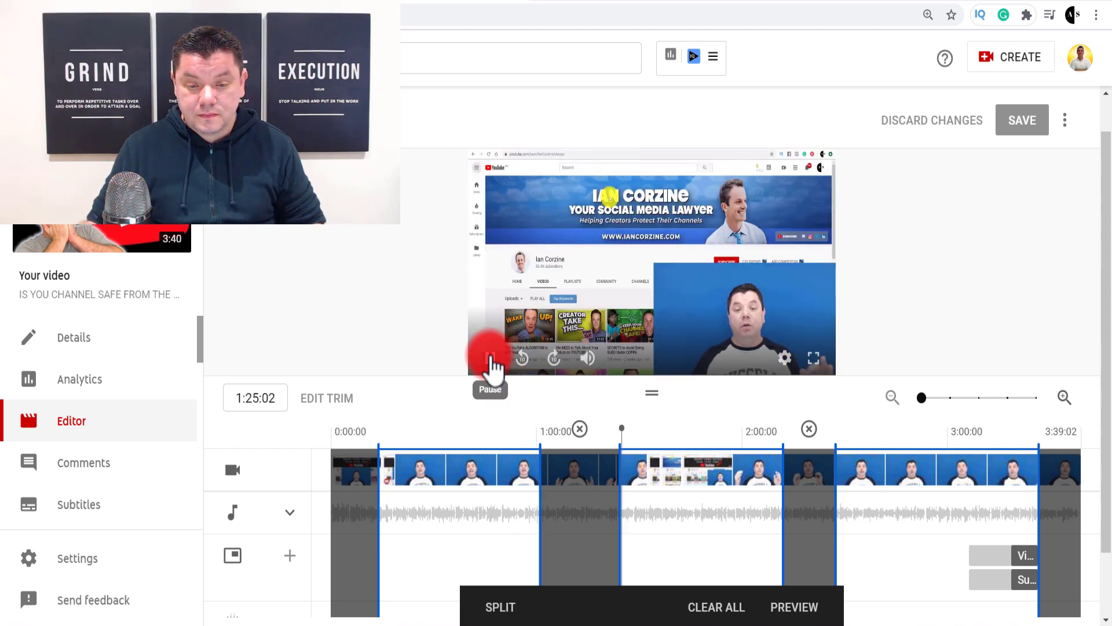
{"action": "left_click", "coordinate": [491, 361]}
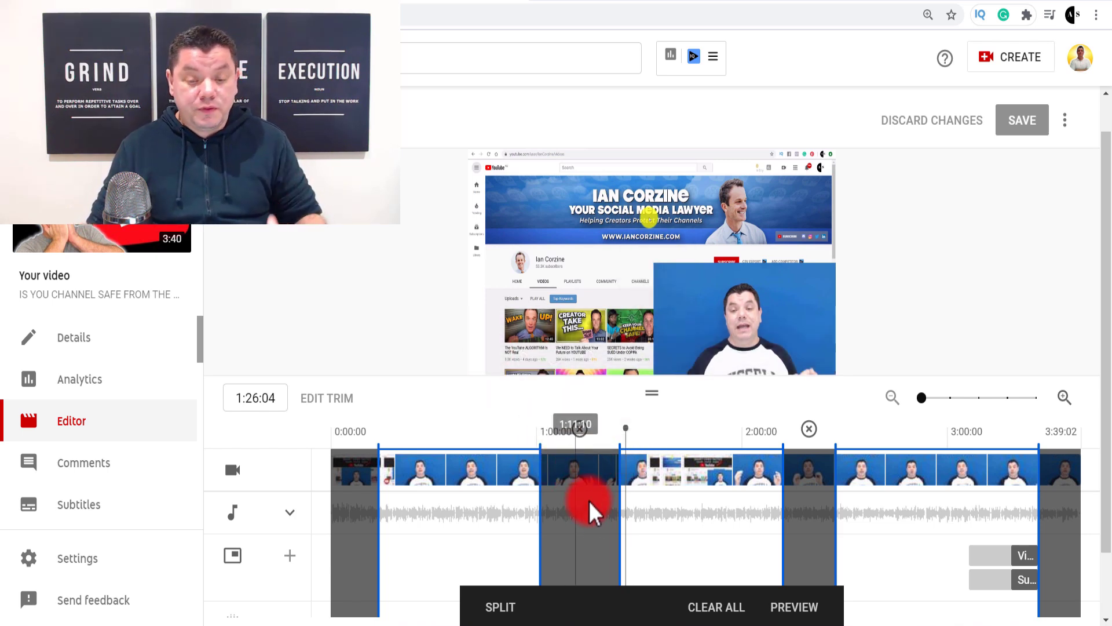
{"action": "left_click_drag", "start_coordinate": [620, 477], "coordinate": [571, 475]}
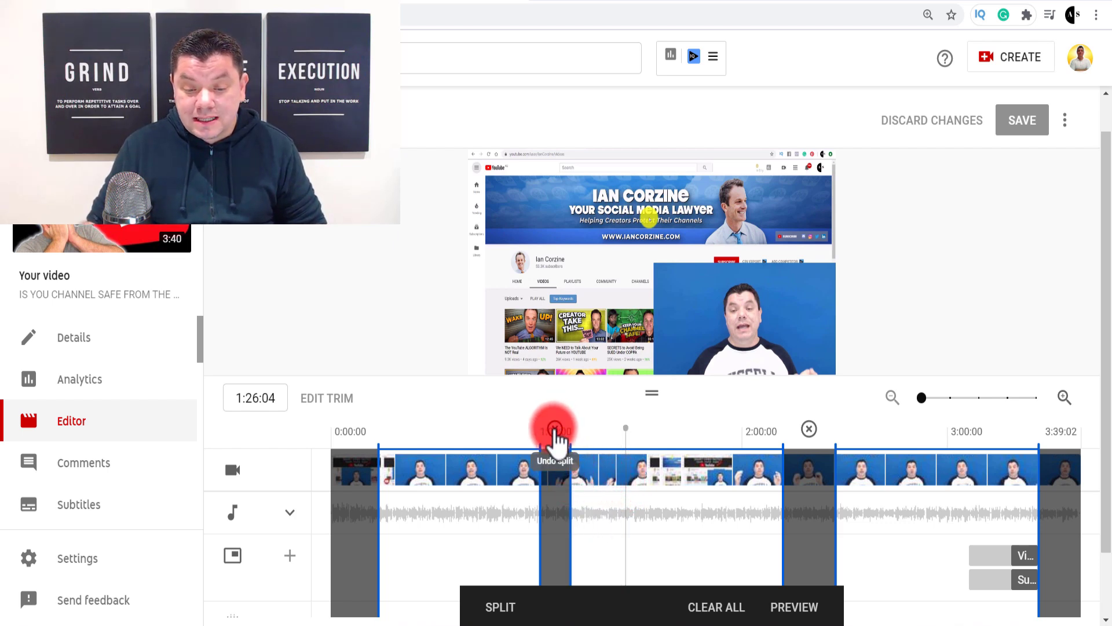
Step: Undo the cuts near 1:00 and 2:00 and restore the full start and 3:39:02 end
{"action": "left_click", "coordinate": [553, 429]}
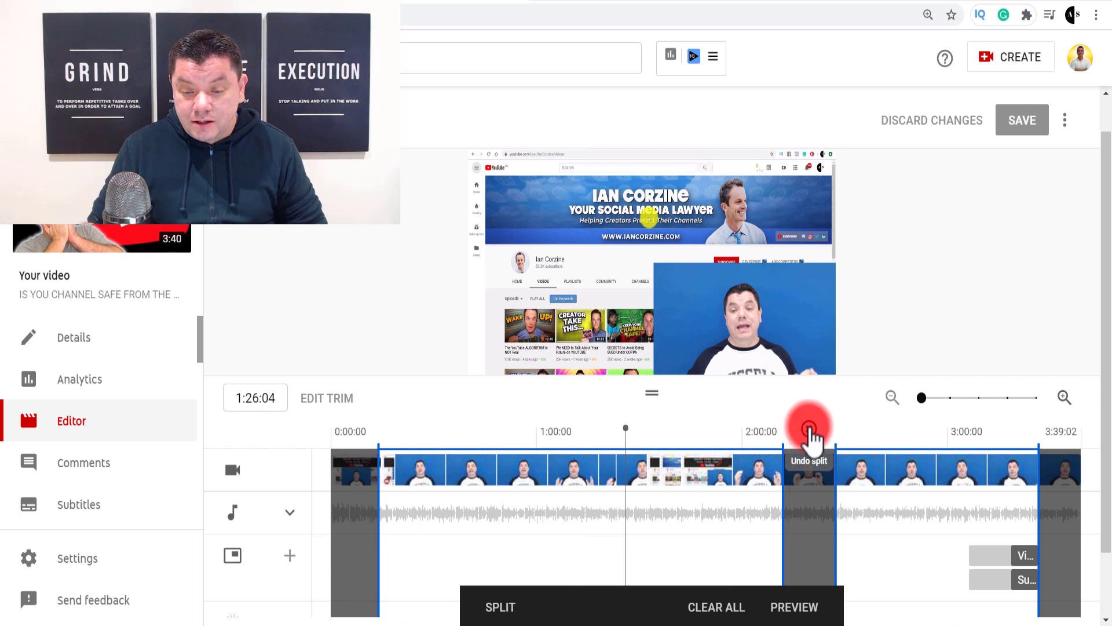
{"action": "left_click", "coordinate": [809, 429]}
{"action": "left_click_drag", "start_coordinate": [371, 504], "coordinate": [318, 479]}
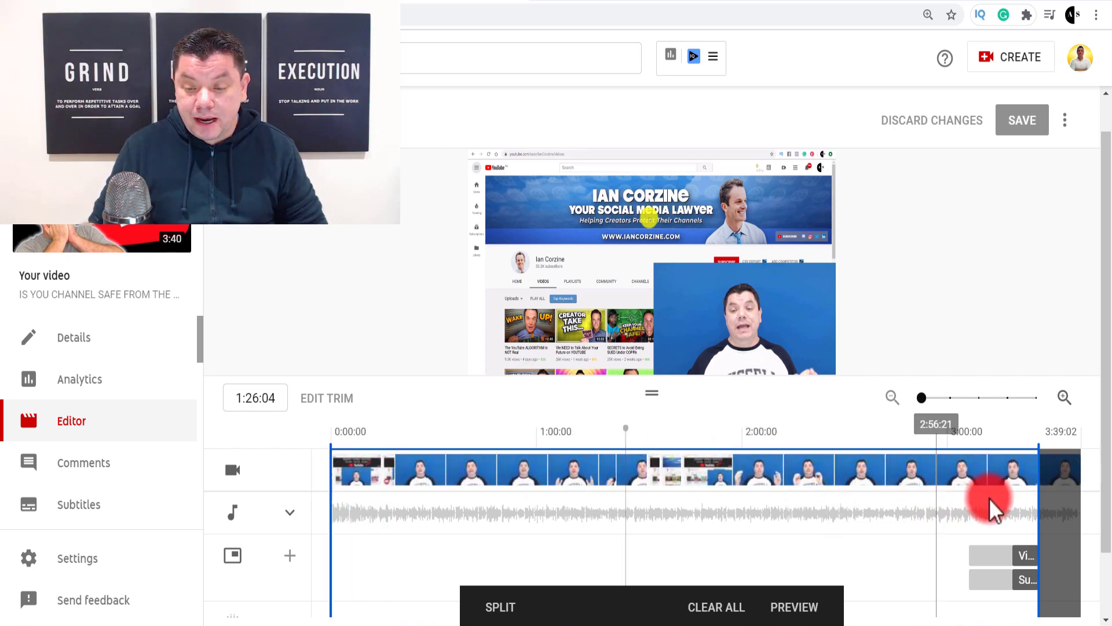
{"action": "left_click_drag", "start_coordinate": [1039, 469], "coordinate": [1081, 469]}
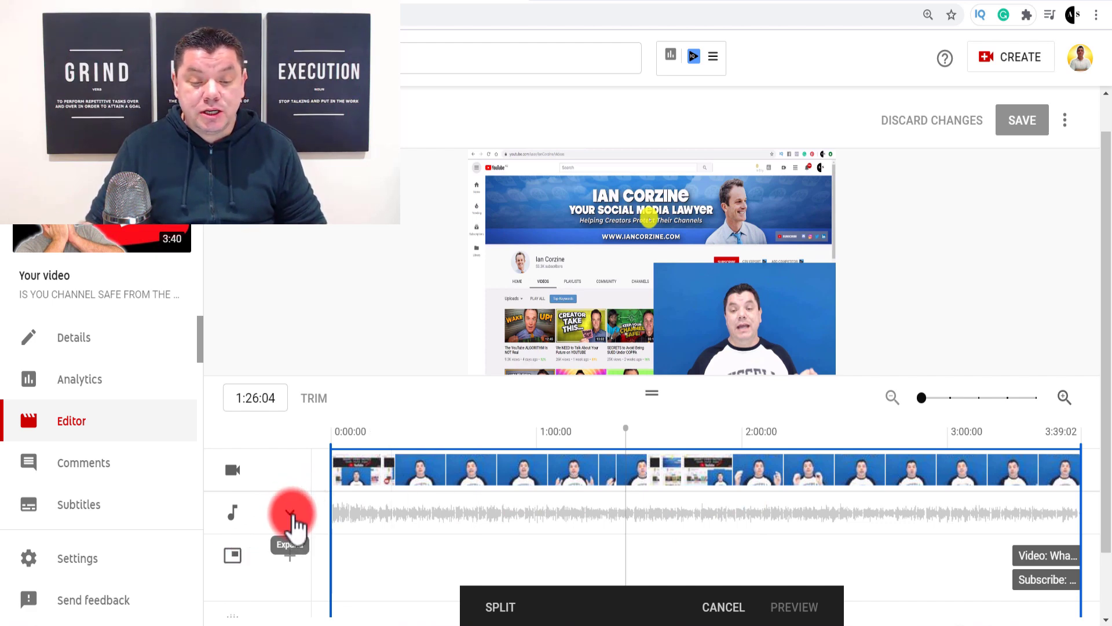
Step: Expand the audio track and bring up the royalty-free 'Add or replace audio' track list
{"action": "left_click", "coordinate": [292, 513]}
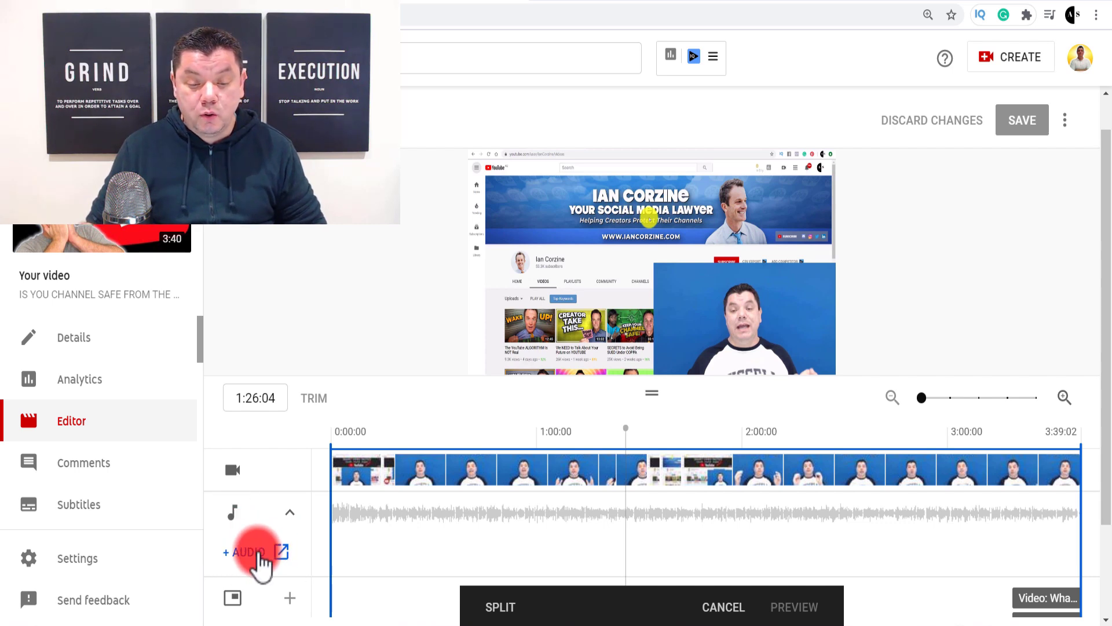
{"action": "left_click", "coordinate": [258, 552]}
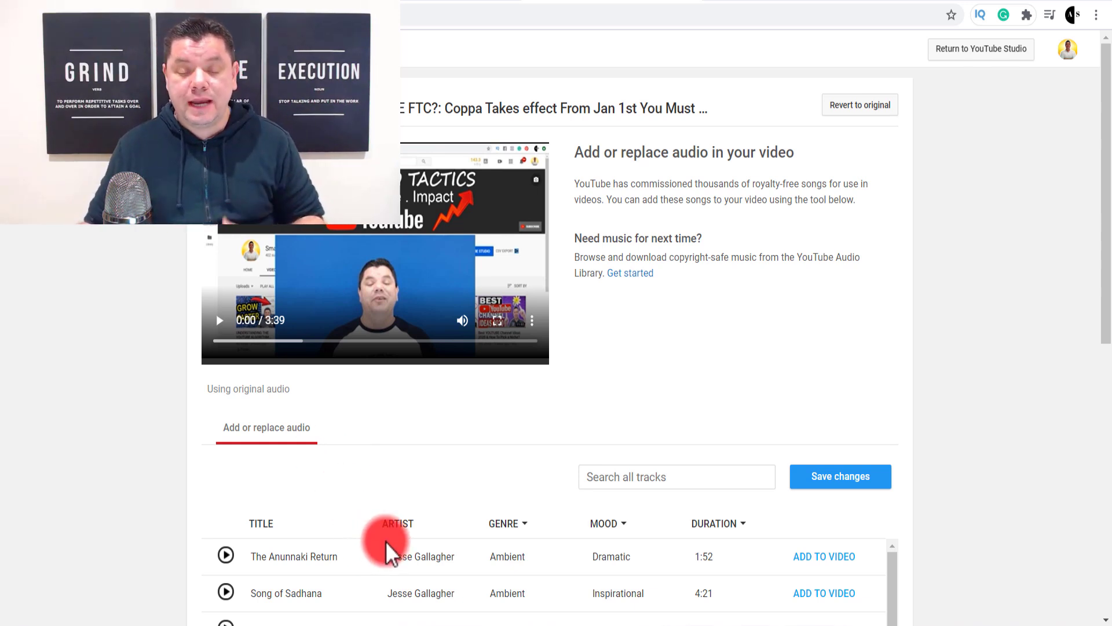
Step: Filter the audio library to genre Classical, mood Calm and duration 1:00 - 1:30
{"action": "scroll", "coordinate": [387, 550], "scroll_direction": "down", "scroll_amount": 3}
{"action": "scroll", "coordinate": [428, 542], "scroll_direction": "up", "scroll_amount": 3}
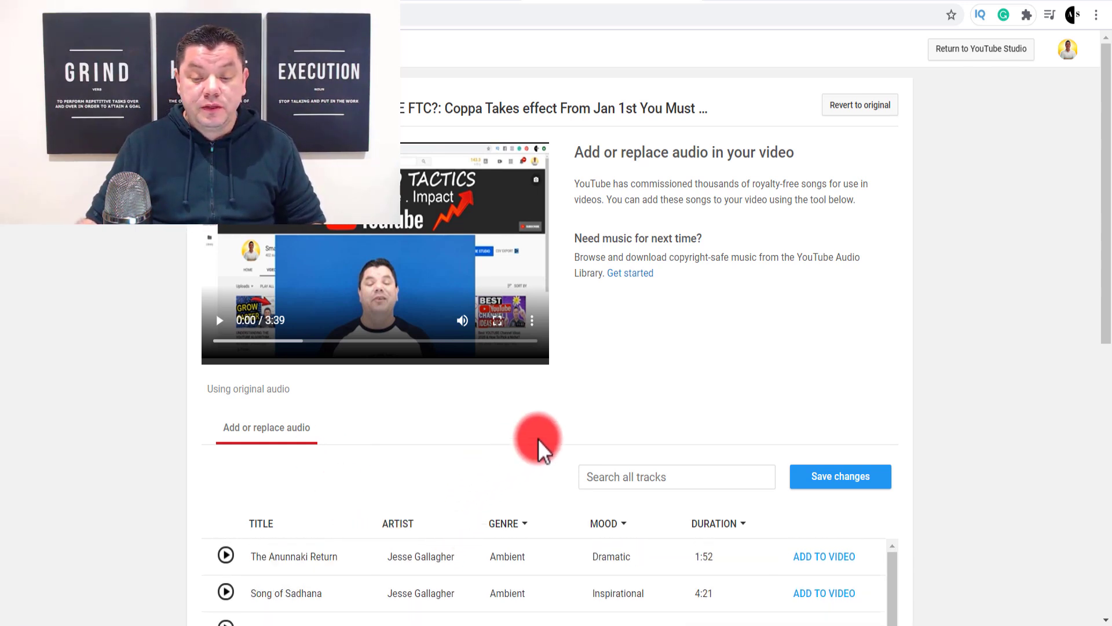
{"action": "scroll", "coordinate": [815, 380], "scroll_direction": "down", "scroll_amount": 5}
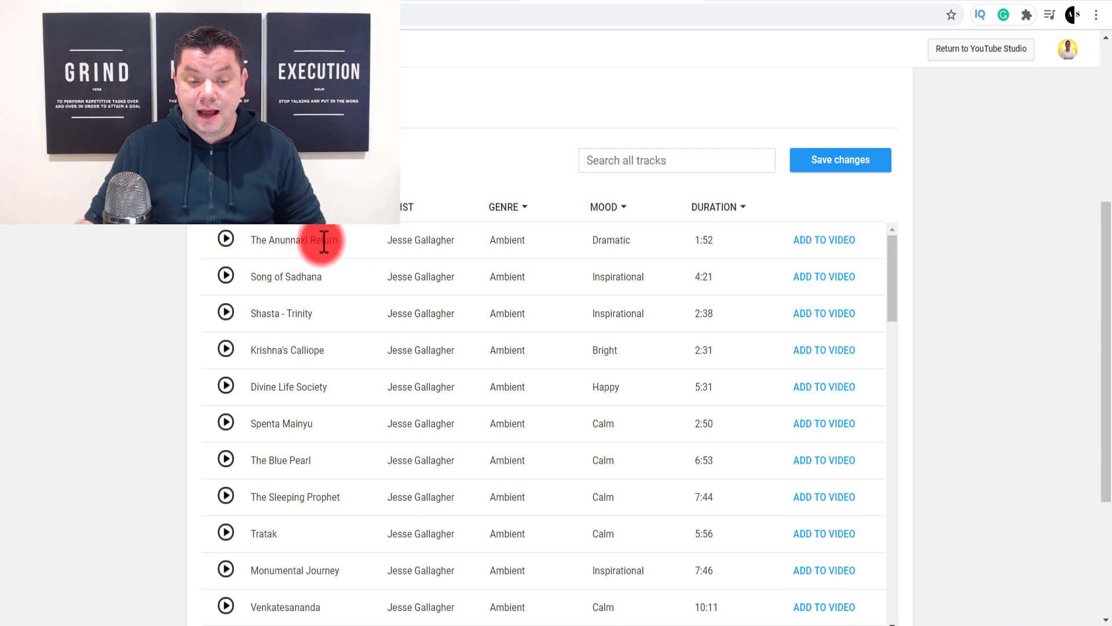
{"action": "left_click", "coordinate": [526, 215]}
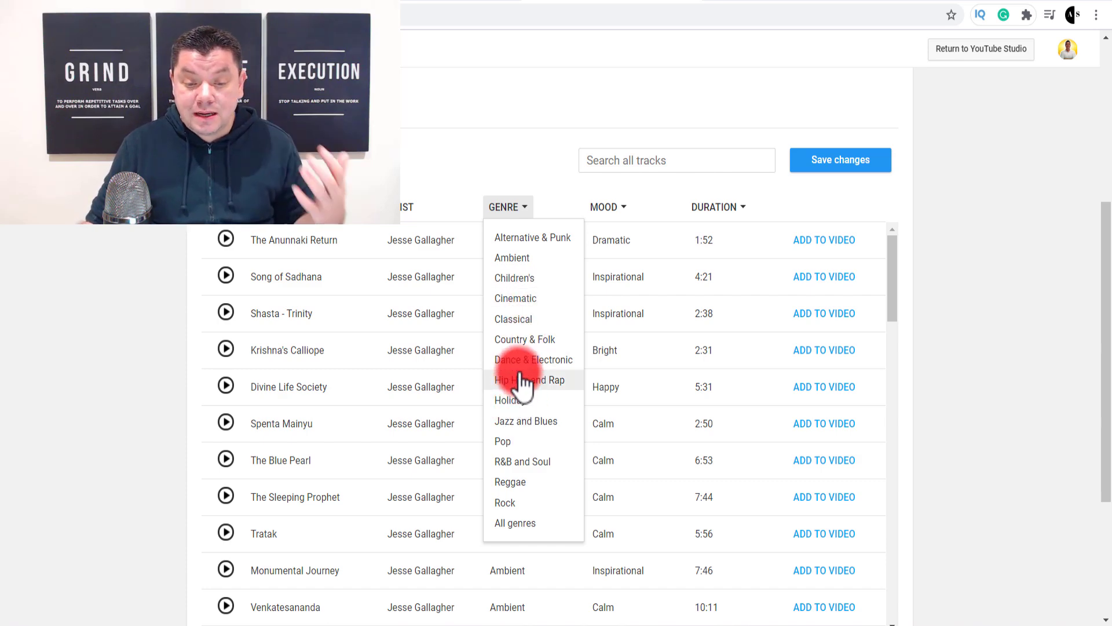
{"action": "left_click", "coordinate": [519, 320]}
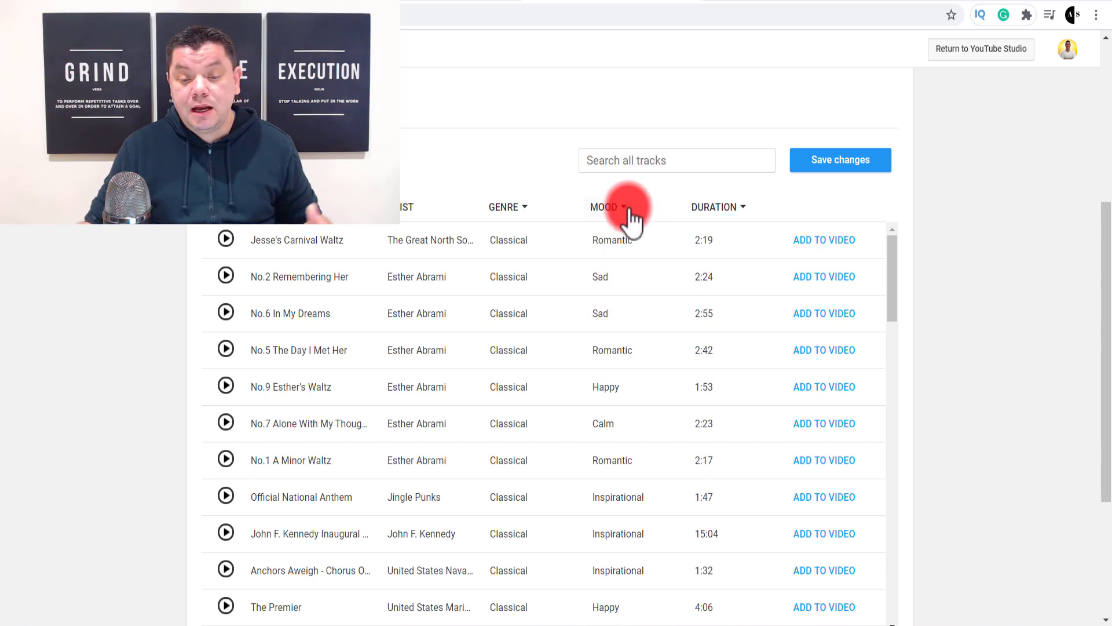
{"action": "left_click", "coordinate": [629, 208]}
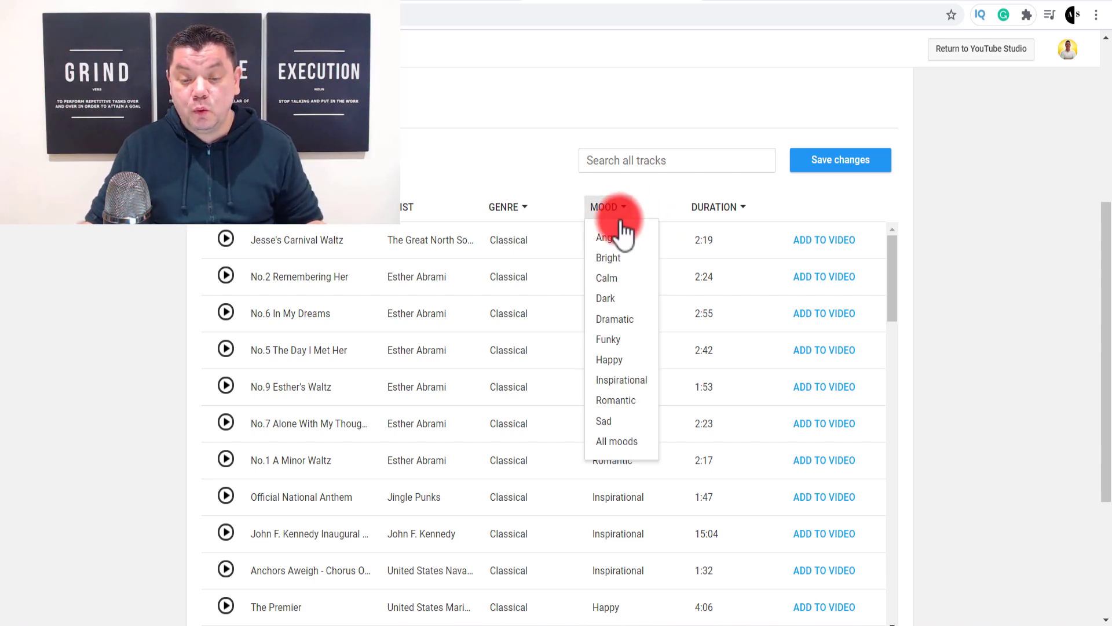
{"action": "left_click", "coordinate": [616, 280]}
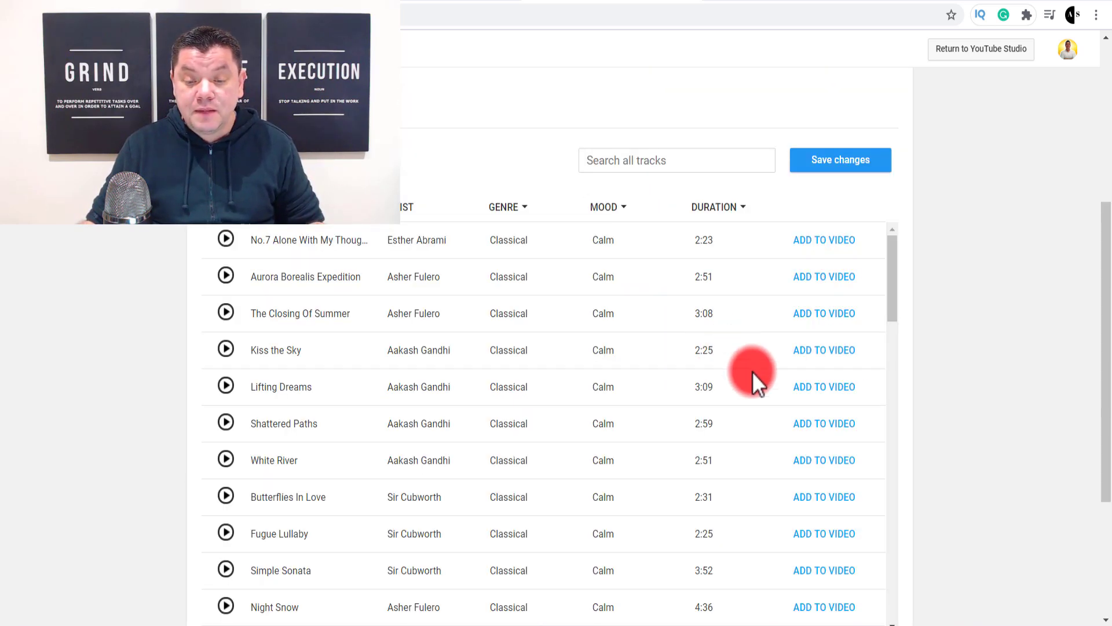
{"action": "left_click", "coordinate": [740, 212]}
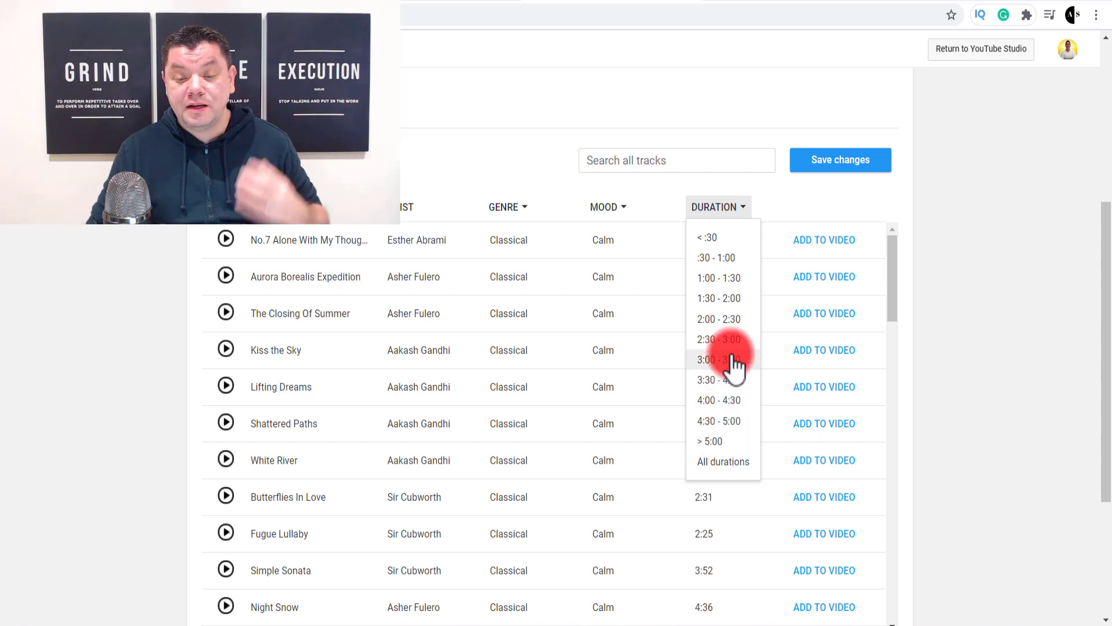
{"action": "left_click", "coordinate": [715, 278]}
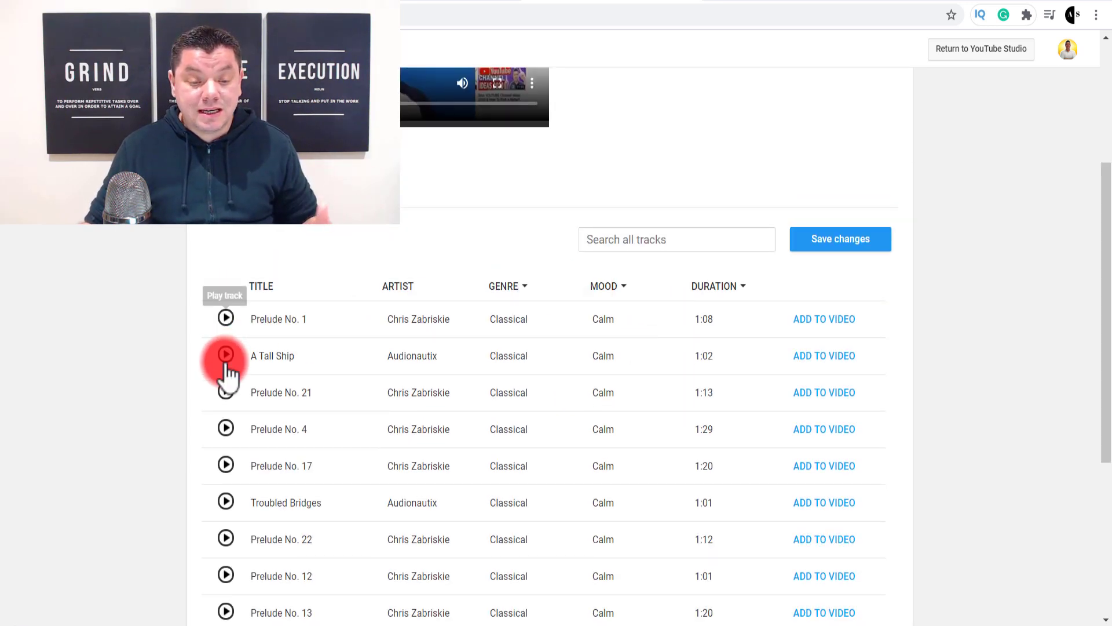
Step: Raise the Windows speaker volume to about 92 and dismiss the volume flyout
{"action": "scroll", "coordinate": [324, 429], "scroll_direction": "down", "scroll_amount": 3}
{"action": "scroll", "coordinate": [707, 330], "scroll_direction": "up", "scroll_amount": 3}
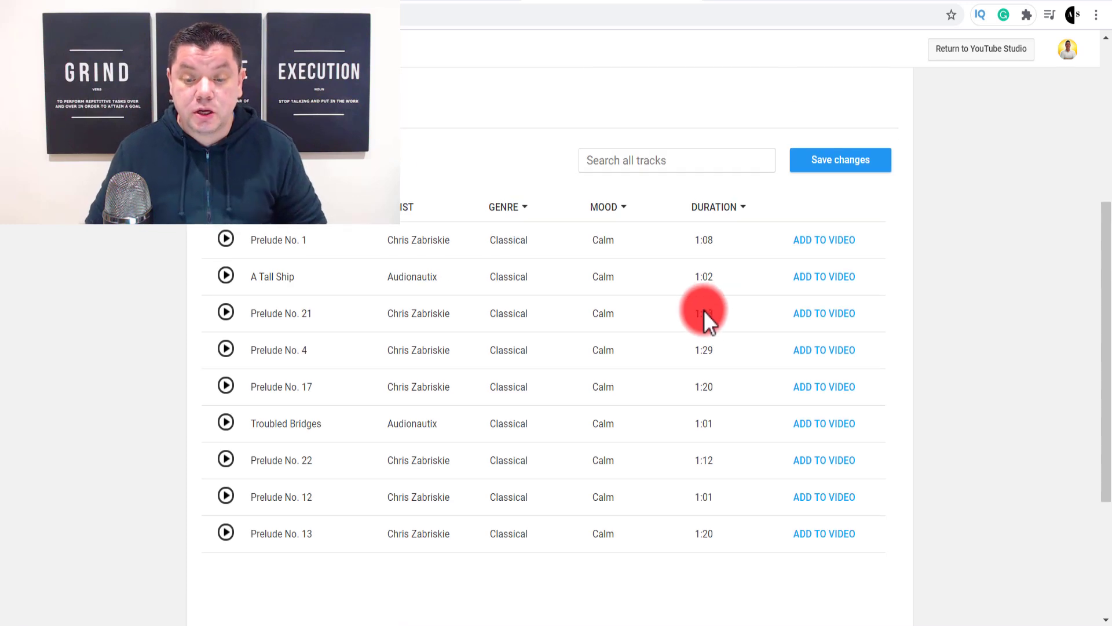
{"action": "scroll", "coordinate": [683, 303], "scroll_direction": "up", "scroll_amount": 2}
{"action": "scroll", "coordinate": [415, 192], "scroll_direction": "up", "scroll_amount": 3}
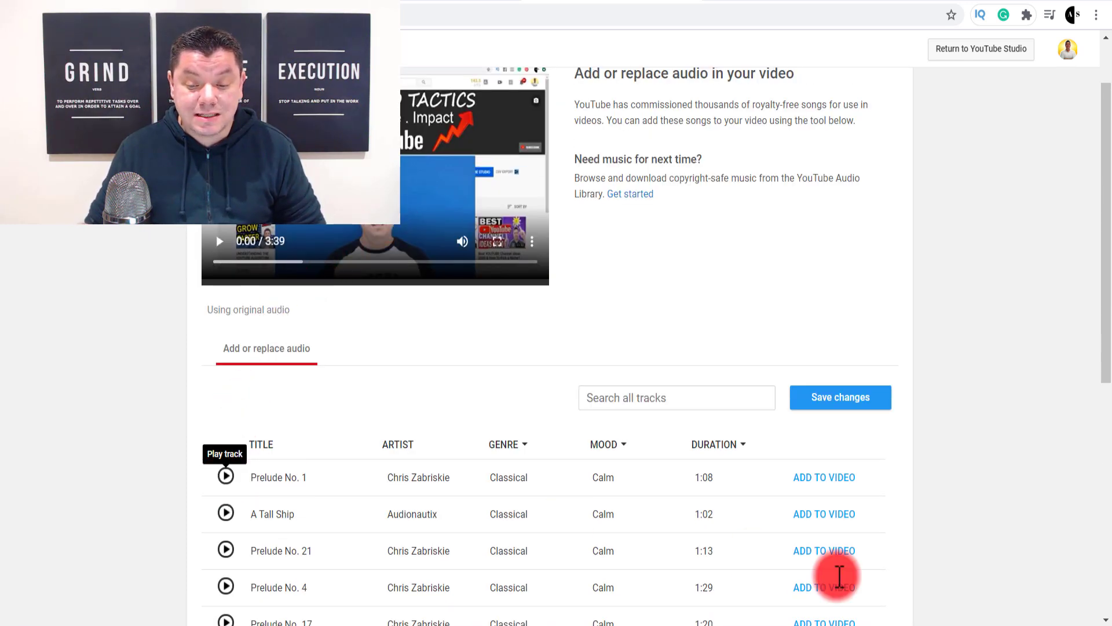
{"action": "left_click", "coordinate": [985, 623]}
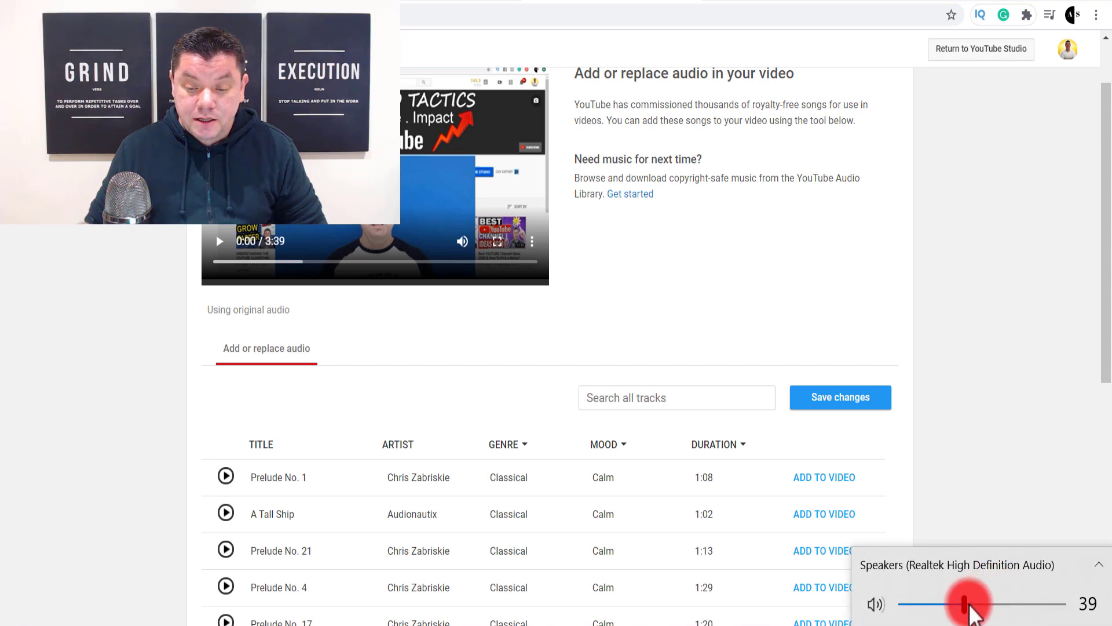
{"action": "left_click_drag", "start_coordinate": [985, 604], "coordinate": [1052, 604]}
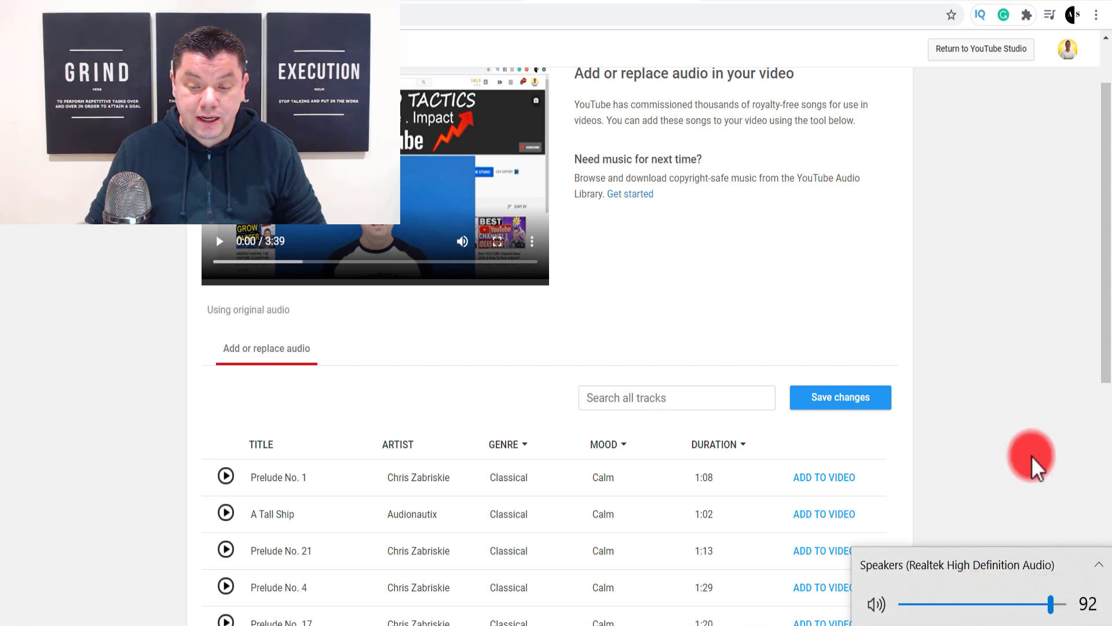
{"action": "left_click", "coordinate": [438, 451]}
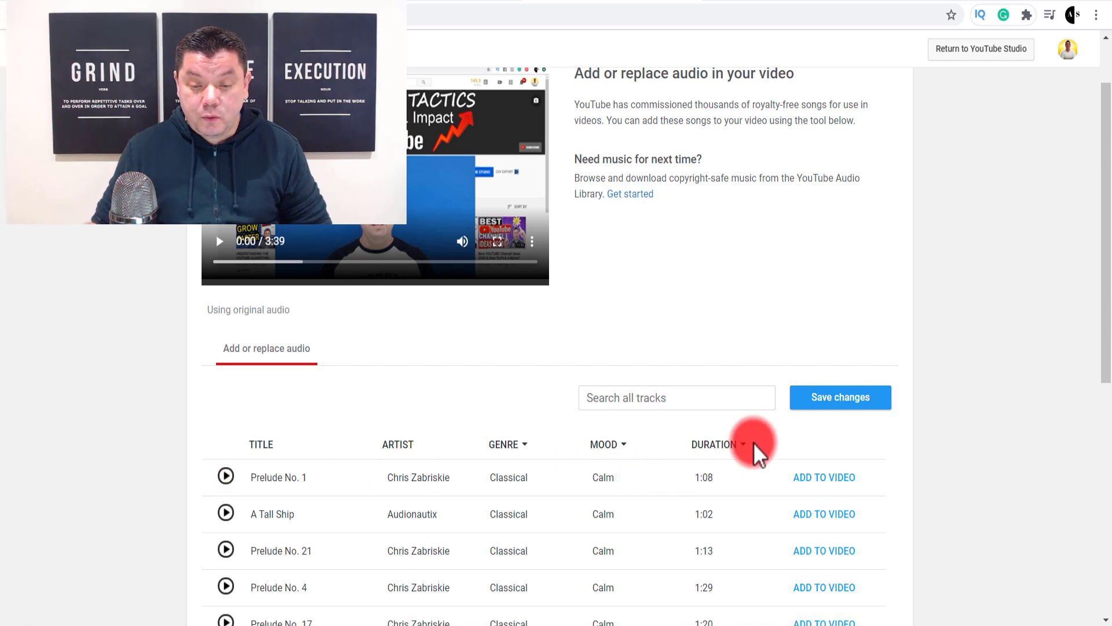
Step: Add Prelude No. 1 to the video, move it later and trim it to start at 1:34
{"action": "left_click", "coordinate": [825, 477]}
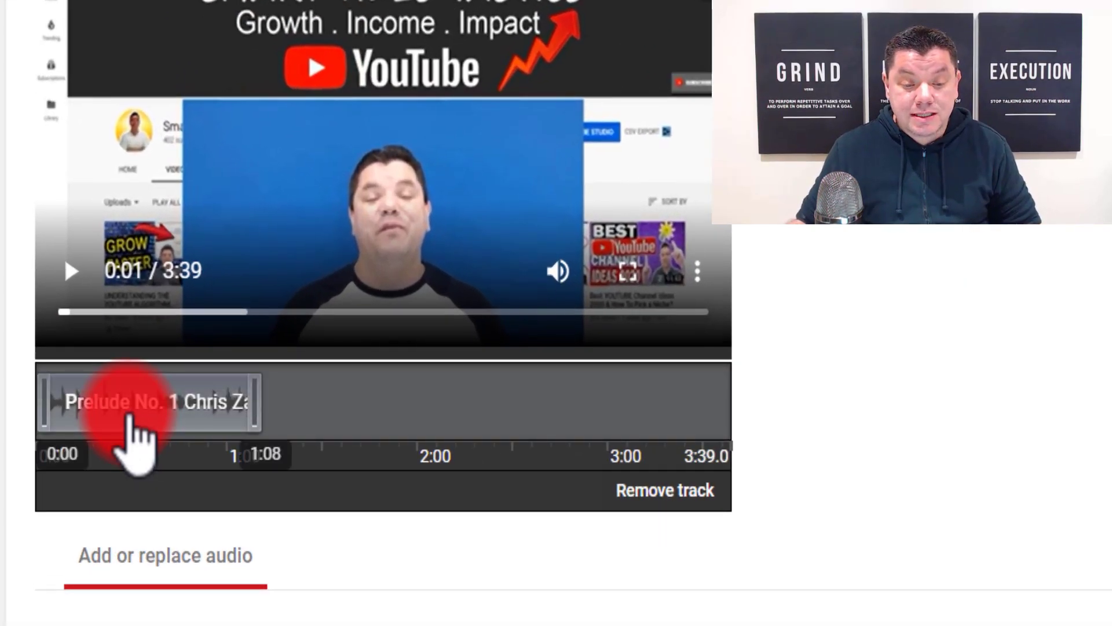
{"action": "left_click_drag", "start_coordinate": [130, 417], "coordinate": [271, 397]}
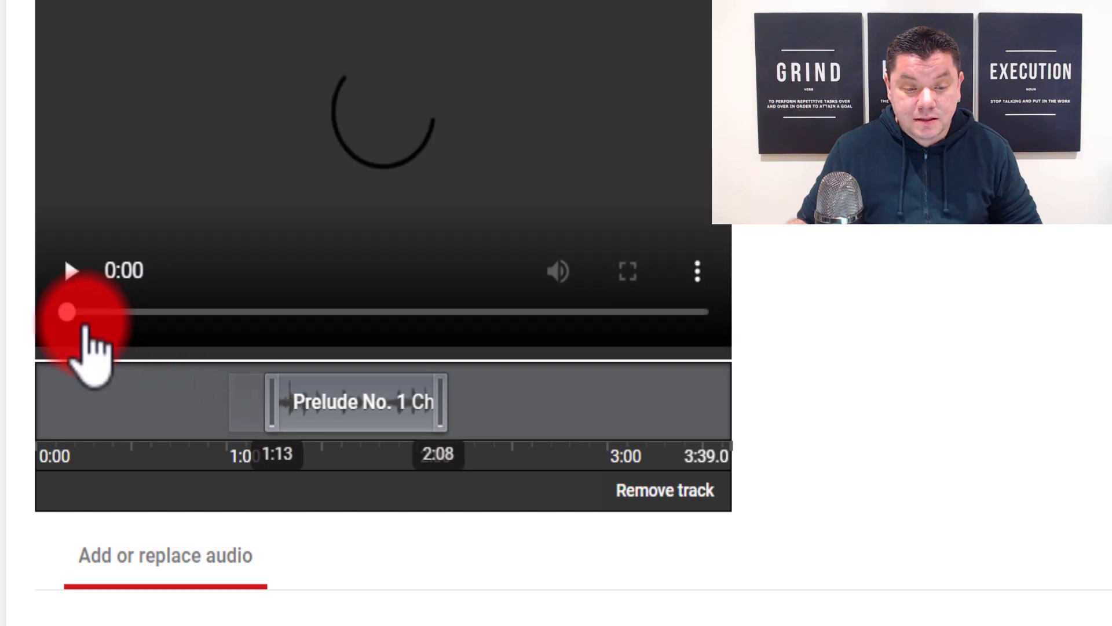
{"action": "left_click", "coordinate": [85, 326]}
{"action": "left_click", "coordinate": [254, 398]}
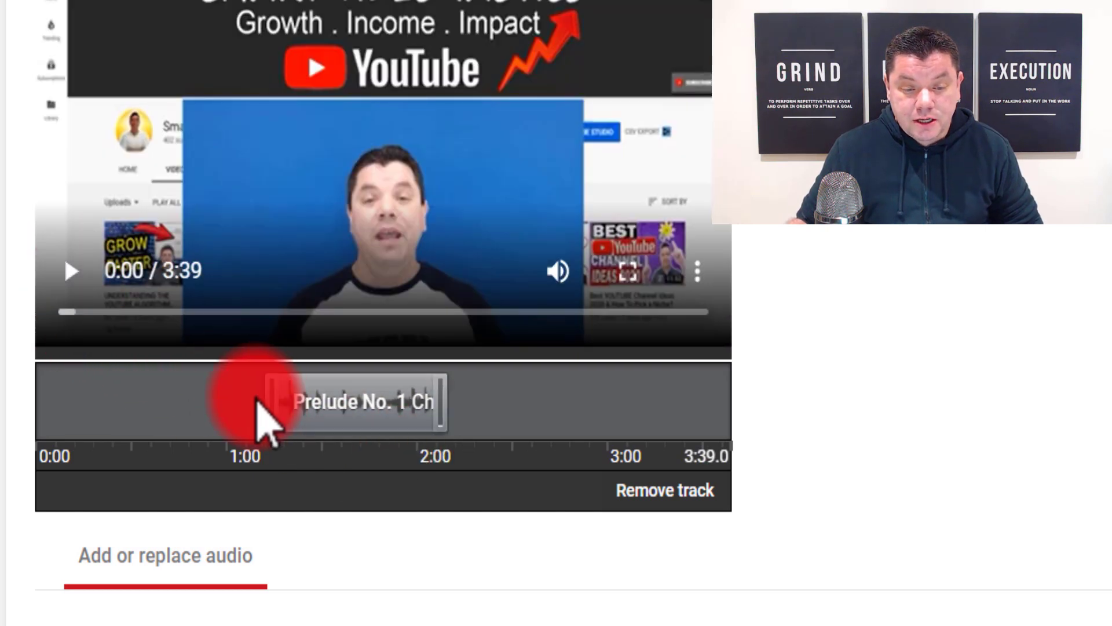
{"action": "left_click_drag", "start_coordinate": [257, 399], "coordinate": [334, 411]}
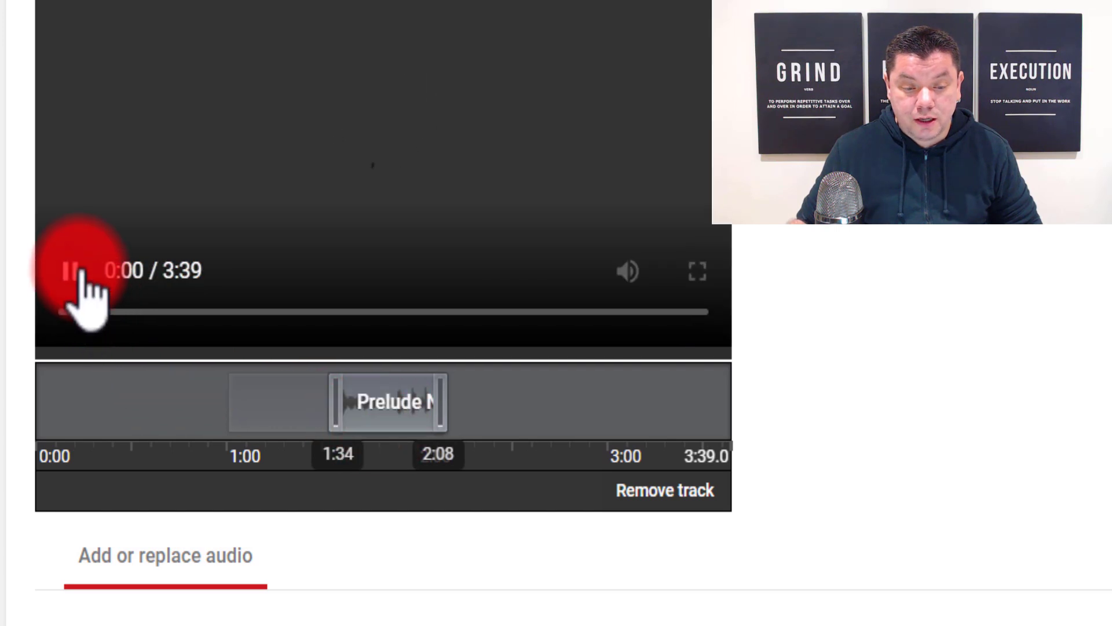
{"action": "left_click", "coordinate": [72, 271]}
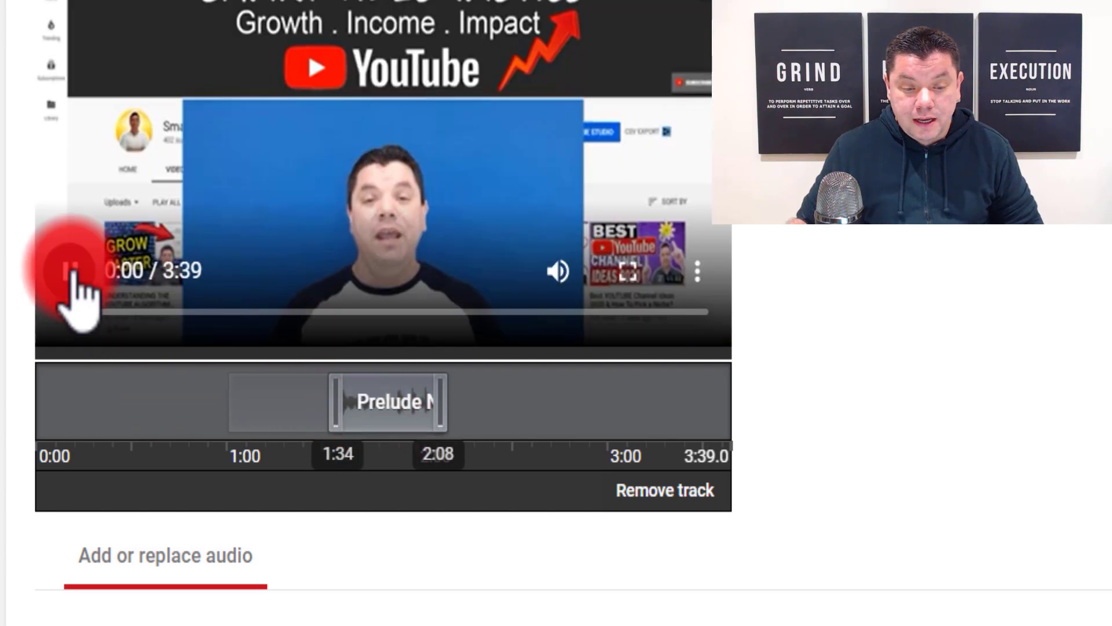
{"action": "left_click", "coordinate": [71, 273]}
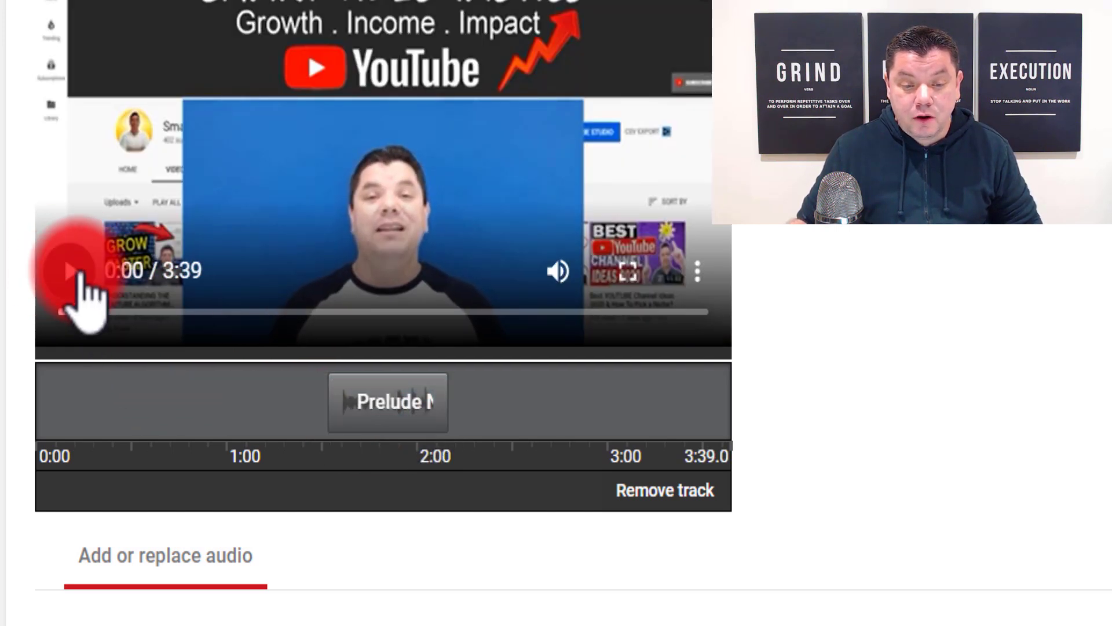
Step: Preview the video with the music, then move the music clip earlier in the timeline
{"action": "left_click", "coordinate": [429, 278]}
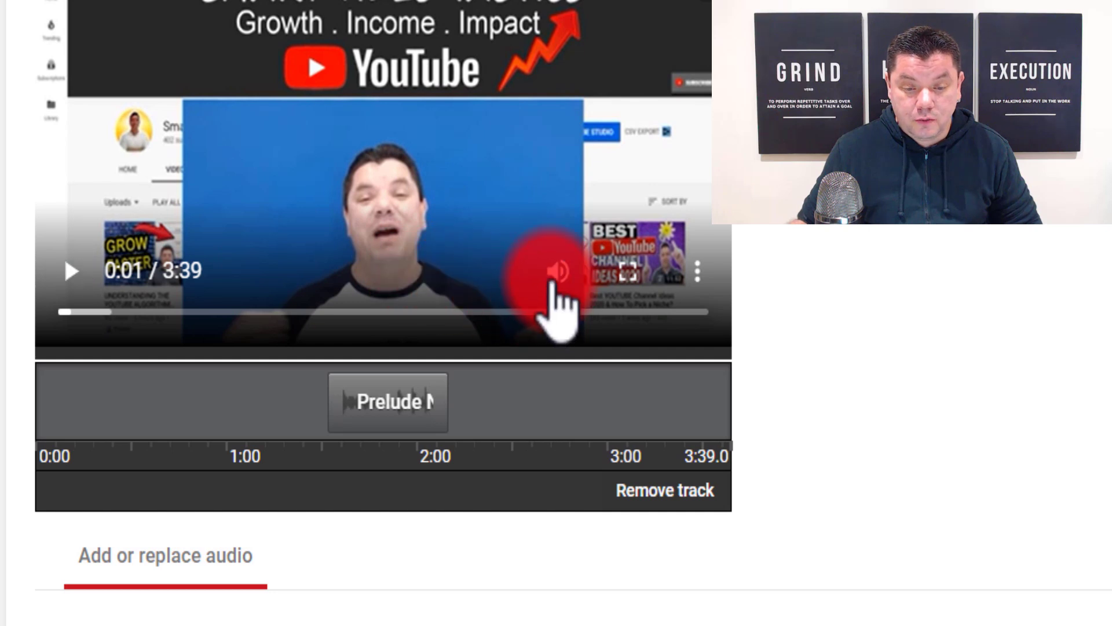
{"action": "left_click", "coordinate": [552, 282]}
{"action": "left_click", "coordinate": [551, 280]}
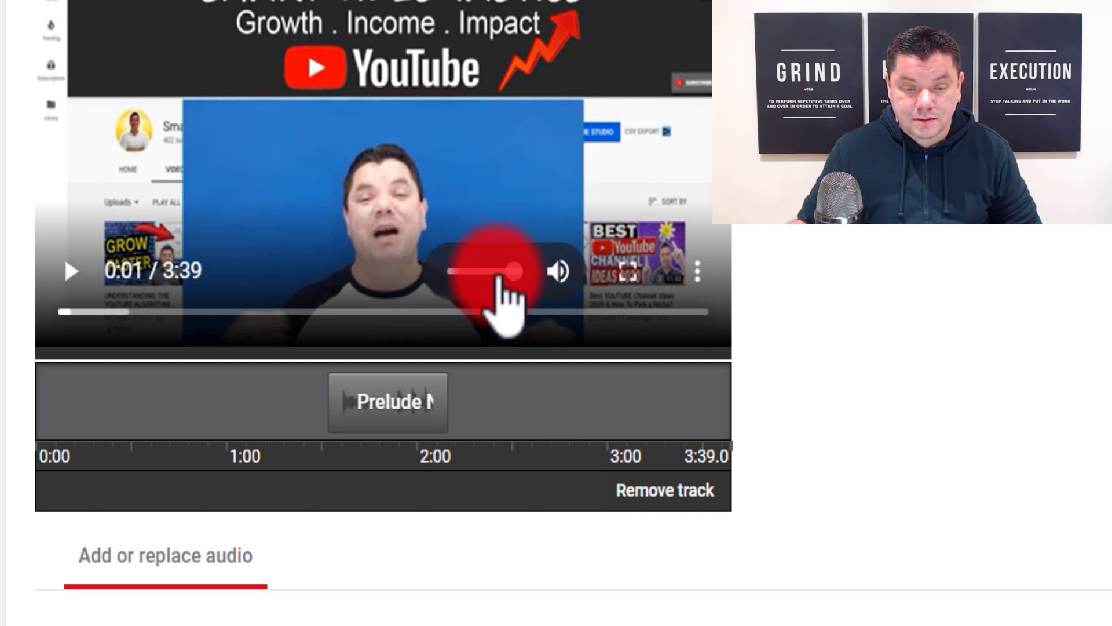
{"action": "left_click_drag", "start_coordinate": [405, 408], "coordinate": [94, 409]}
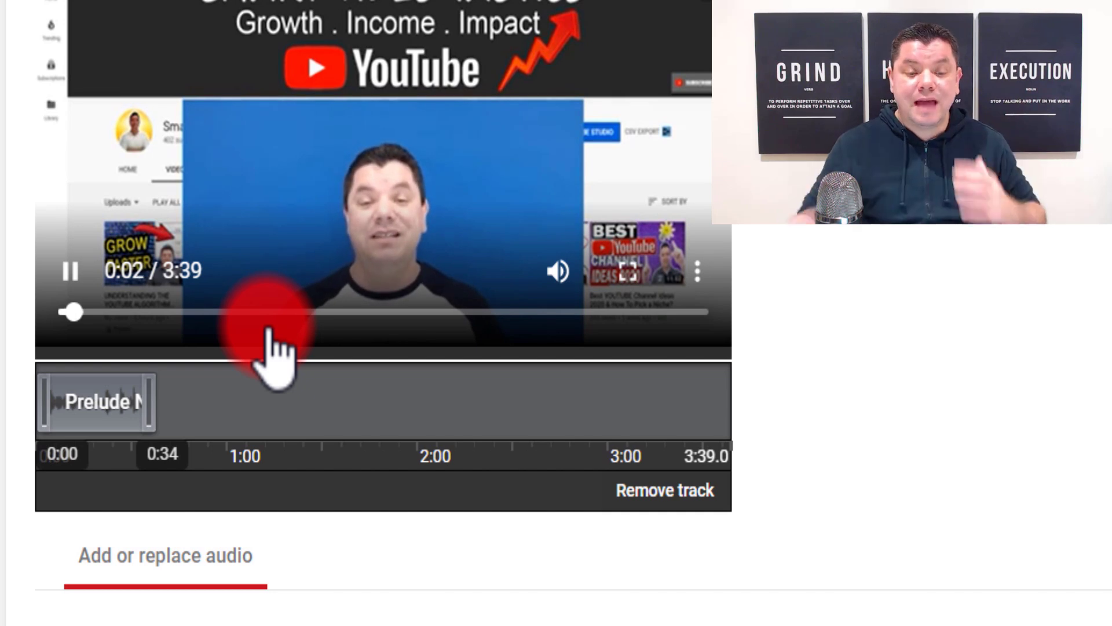
{"action": "left_click", "coordinate": [71, 270]}
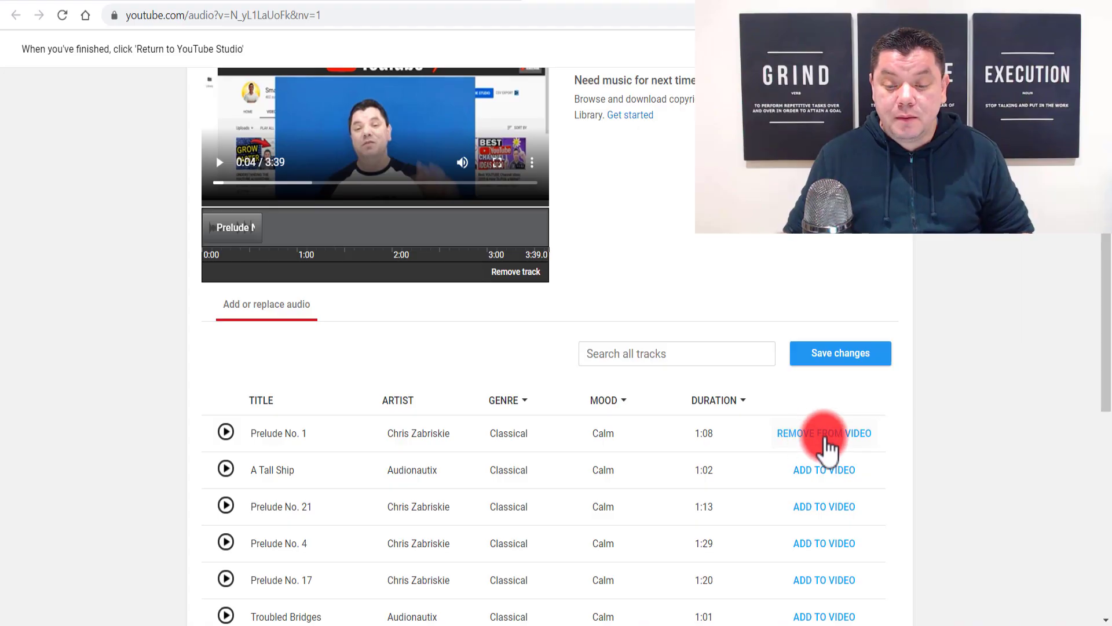
Step: Remove Prelude No. 1 from the video and return to the Studio editor tab
{"action": "left_click", "coordinate": [822, 443]}
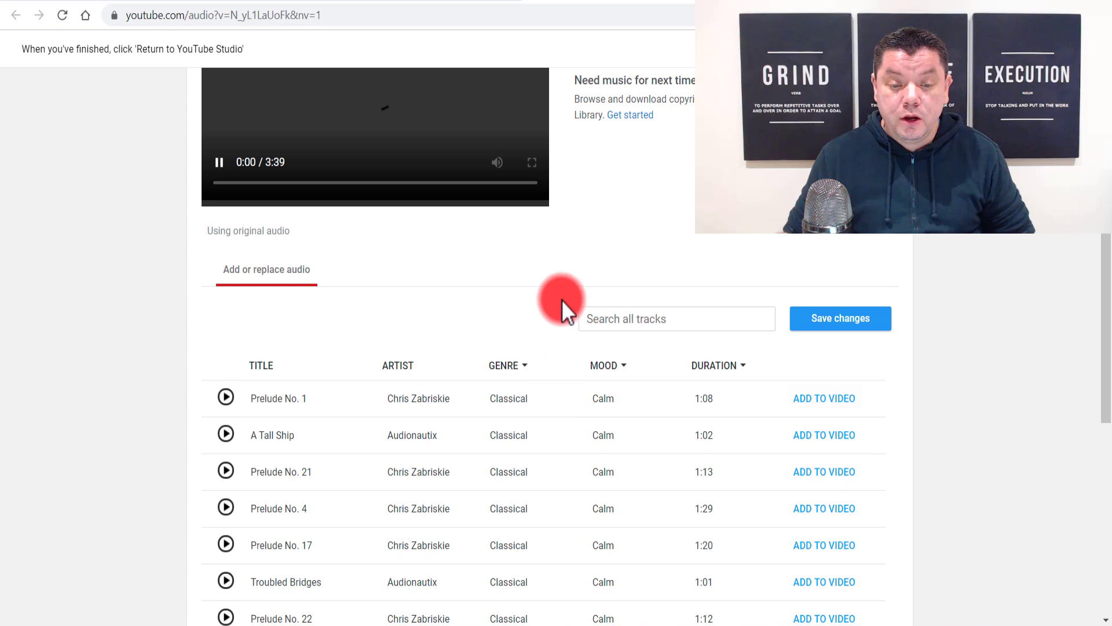
{"action": "scroll", "coordinate": [562, 300], "scroll_direction": "up", "scroll_amount": 3}
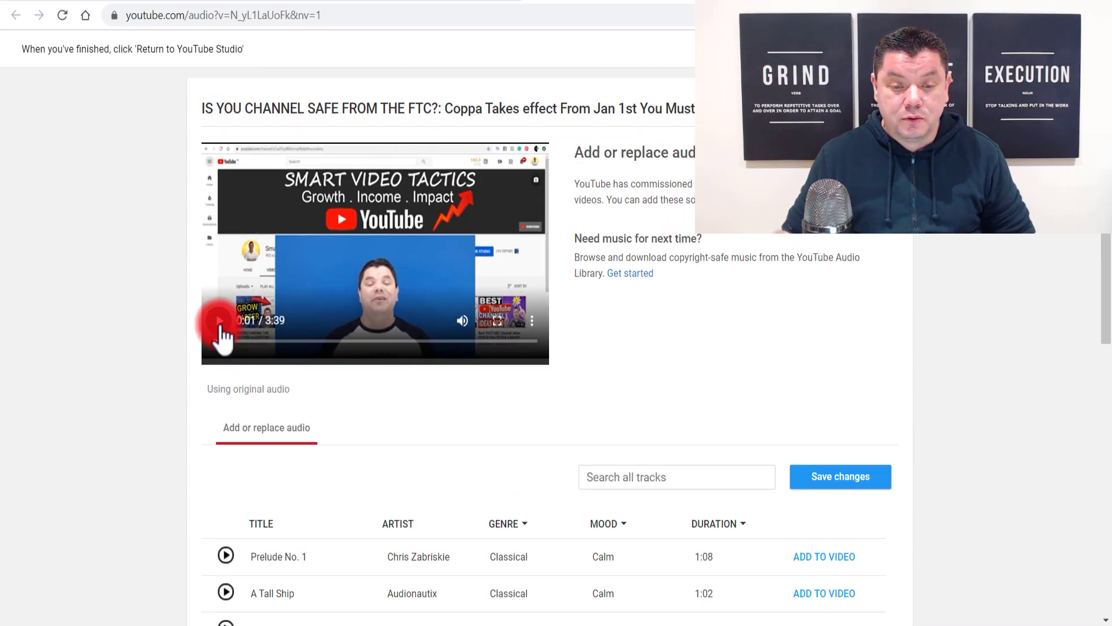
{"action": "left_click", "coordinate": [661, 2]}
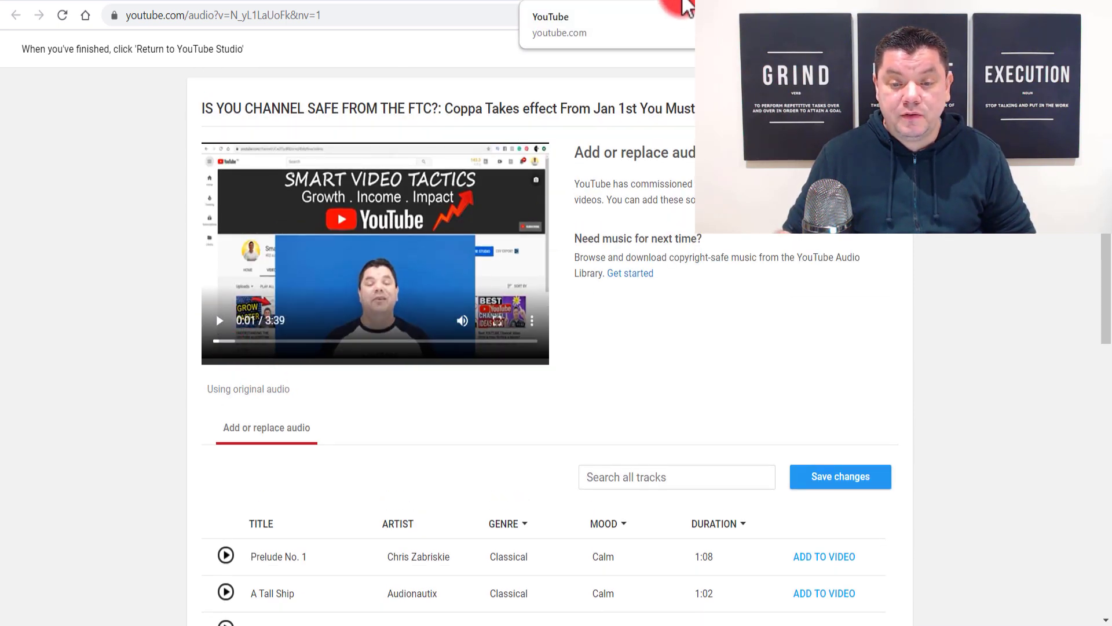
{"action": "left_click", "coordinate": [686, 3]}
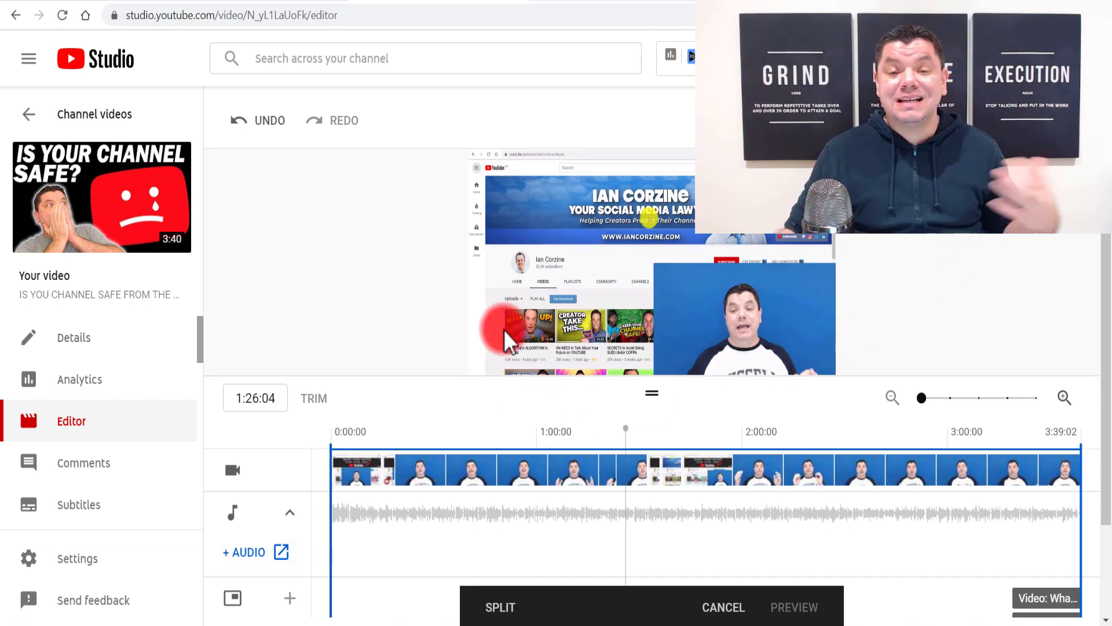
Step: Open the settings of the end screen's 'Video: Wha...' element on the timeline
{"action": "scroll", "coordinate": [648, 353], "scroll_direction": "down", "scroll_amount": 2}
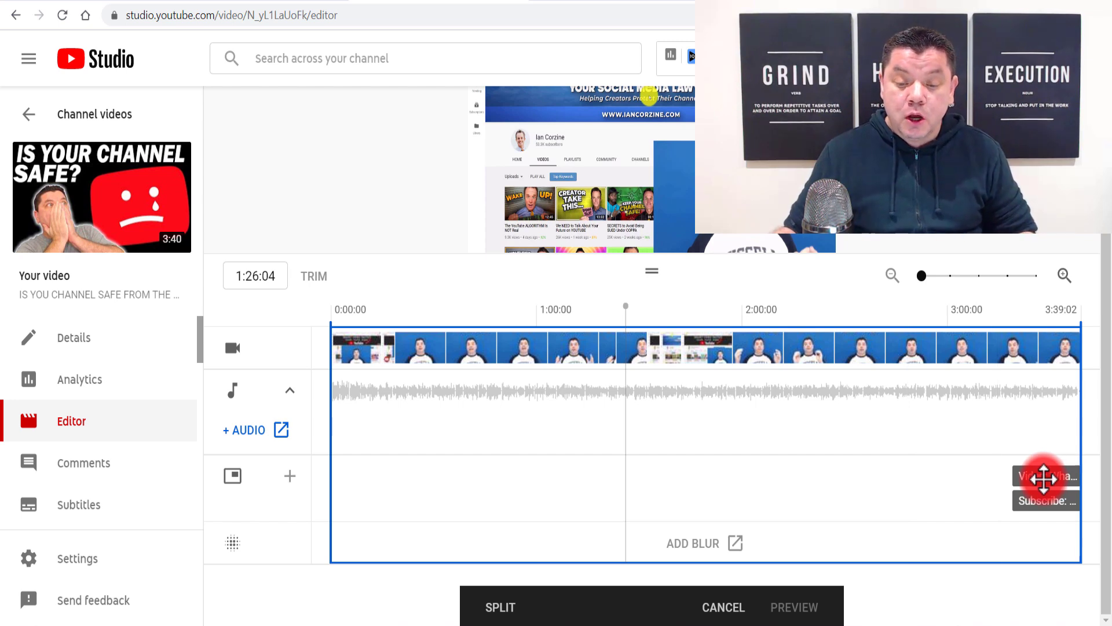
{"action": "left_click", "coordinate": [1044, 478]}
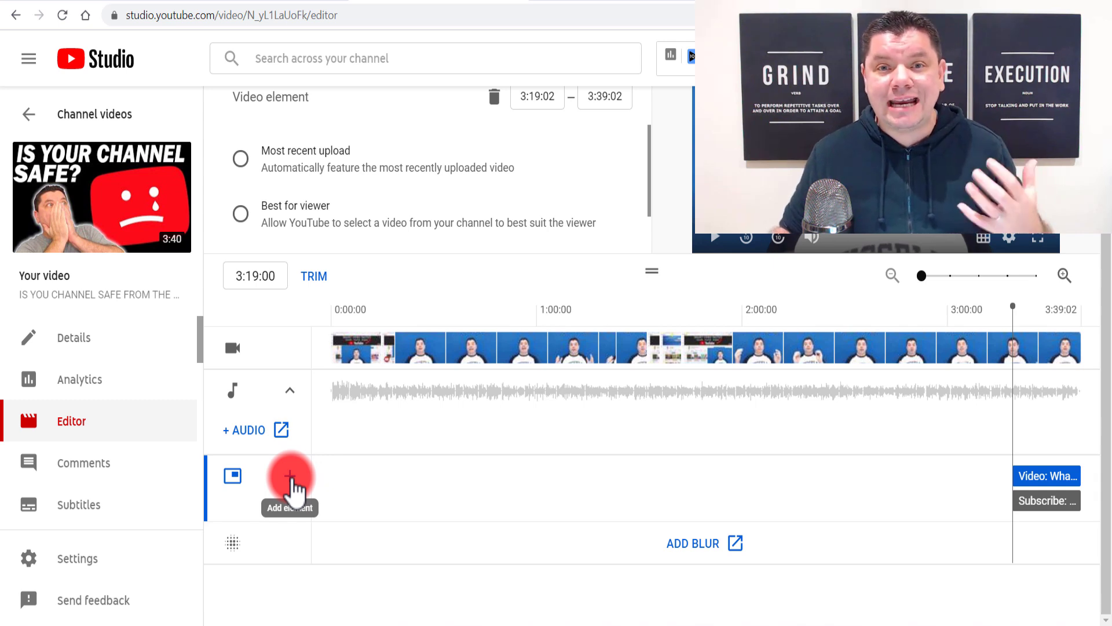
{"action": "left_click", "coordinate": [290, 477]}
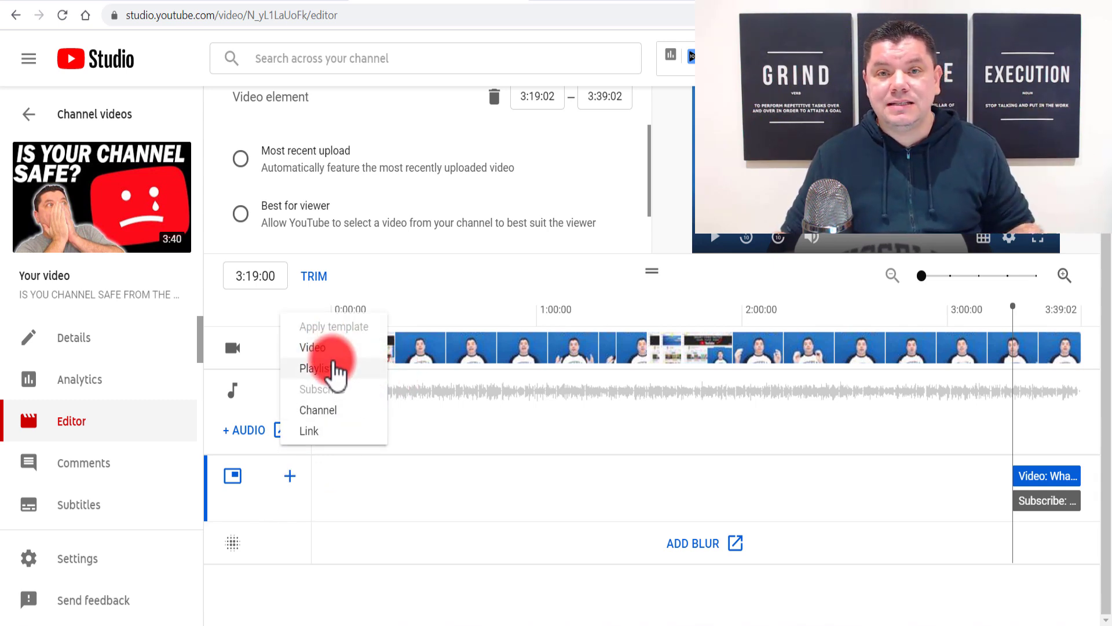
{"action": "mouse_move", "coordinate": [383, 387]}
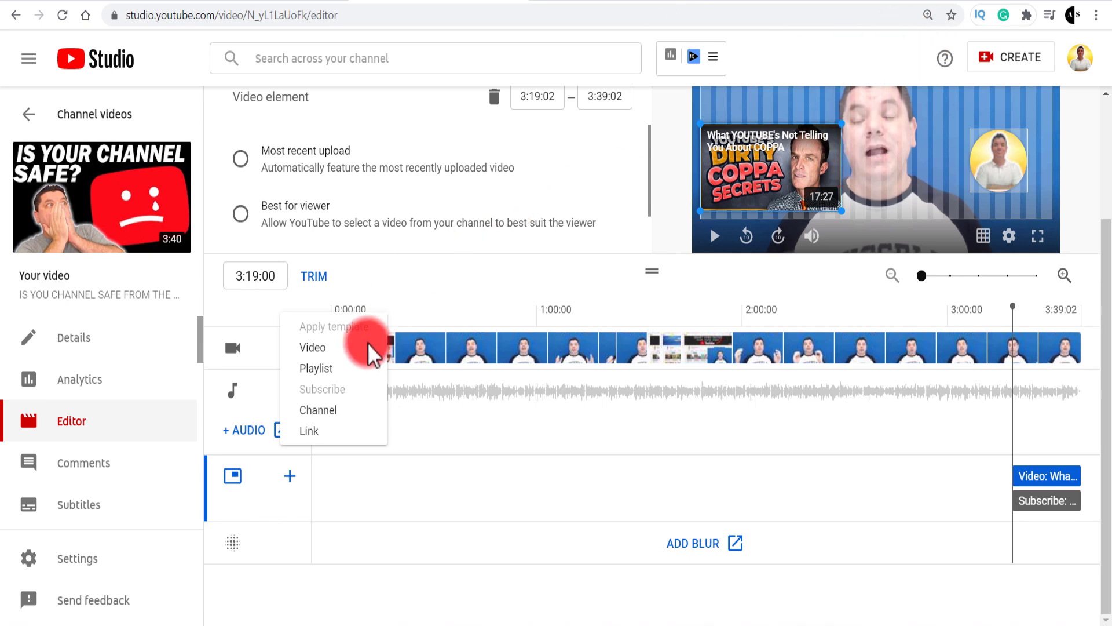
{"action": "left_click", "coordinate": [347, 347]}
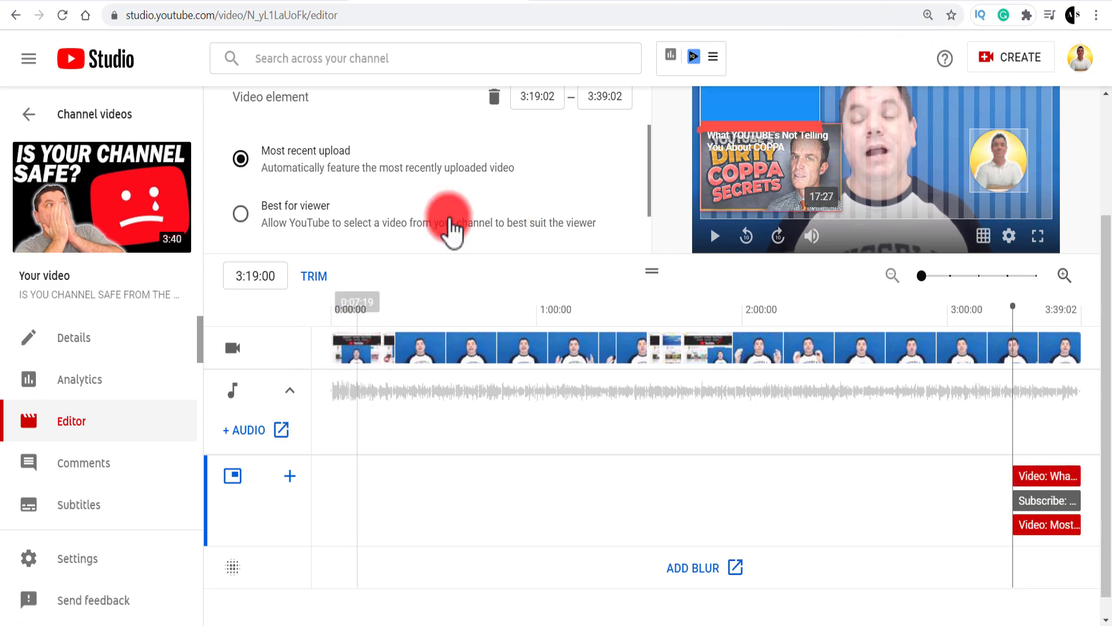
{"action": "scroll", "coordinate": [580, 197], "scroll_direction": "up", "scroll_amount": 3}
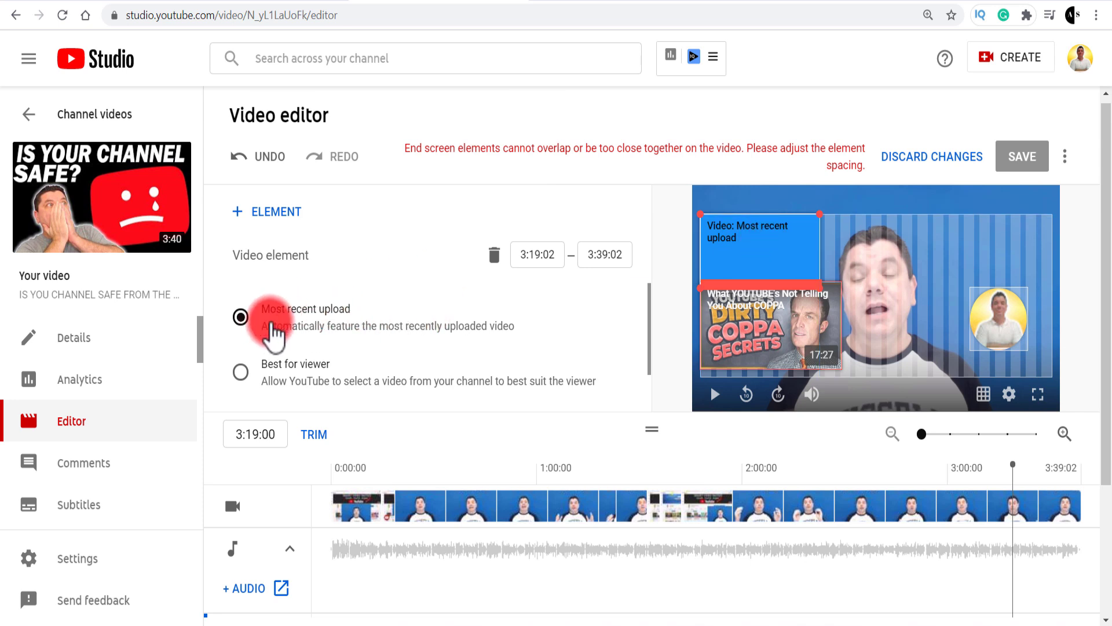
{"action": "scroll", "coordinate": [272, 333], "scroll_direction": "down", "scroll_amount": 1}
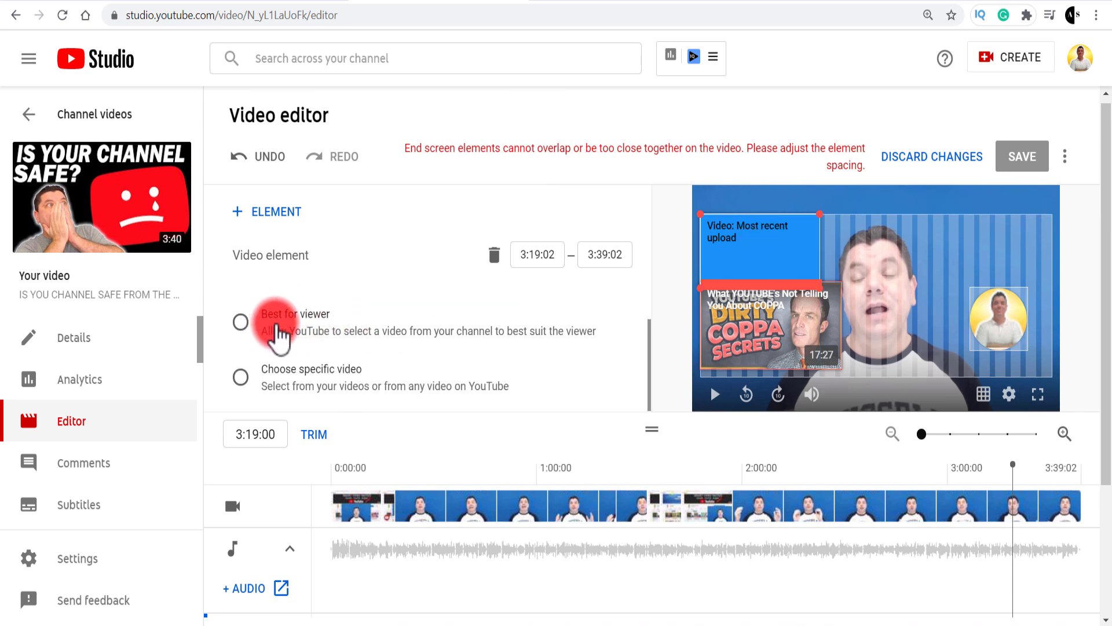
{"action": "scroll", "coordinate": [325, 381], "scroll_direction": "down", "scroll_amount": 1}
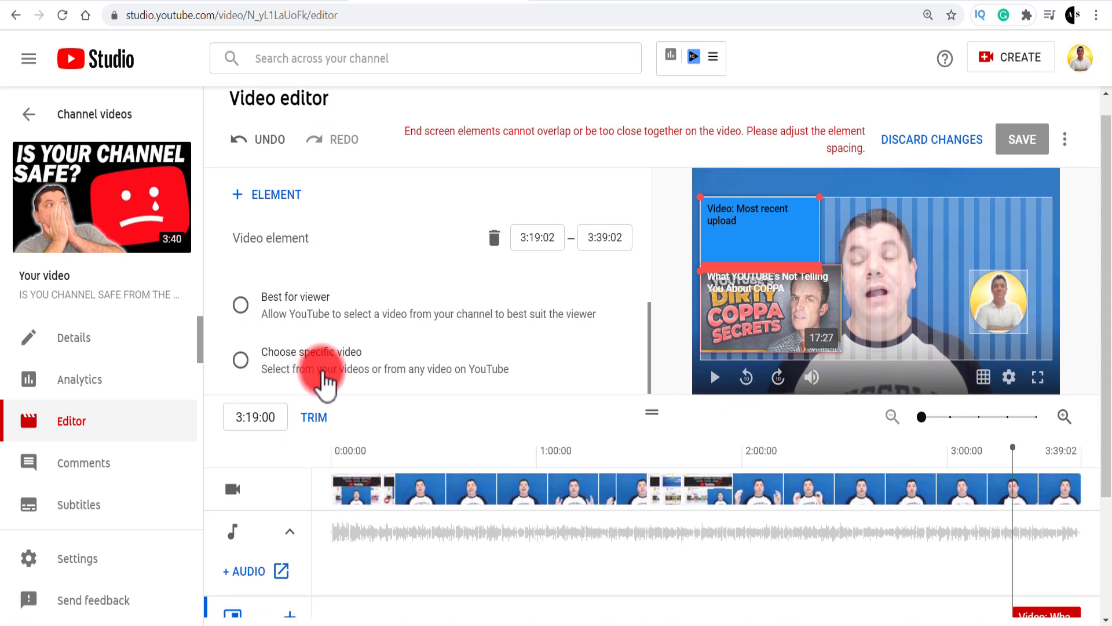
{"action": "scroll", "coordinate": [324, 381], "scroll_direction": "down", "scroll_amount": 1}
{"action": "left_click", "coordinate": [324, 299]}
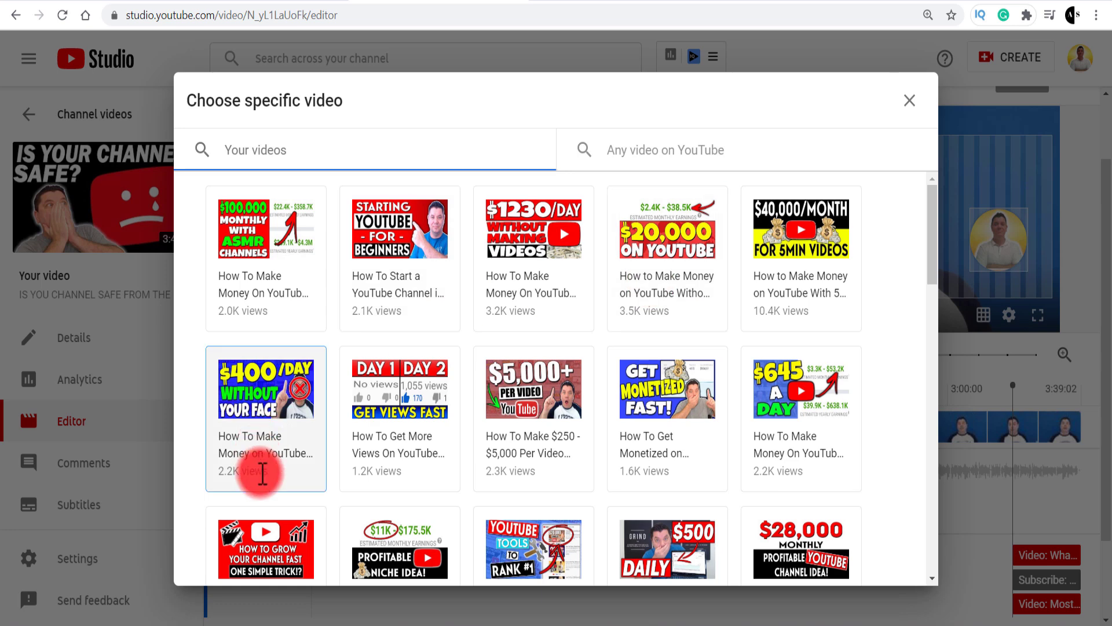
{"action": "scroll", "coordinate": [489, 365], "scroll_direction": "down", "scroll_amount": 3}
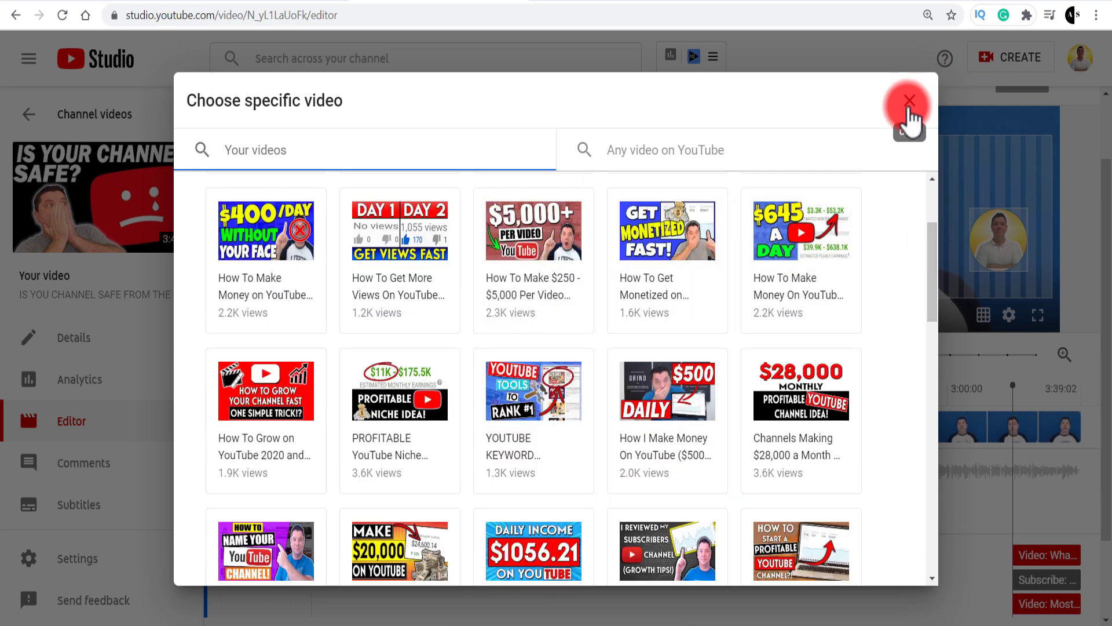
{"action": "left_click", "coordinate": [909, 103]}
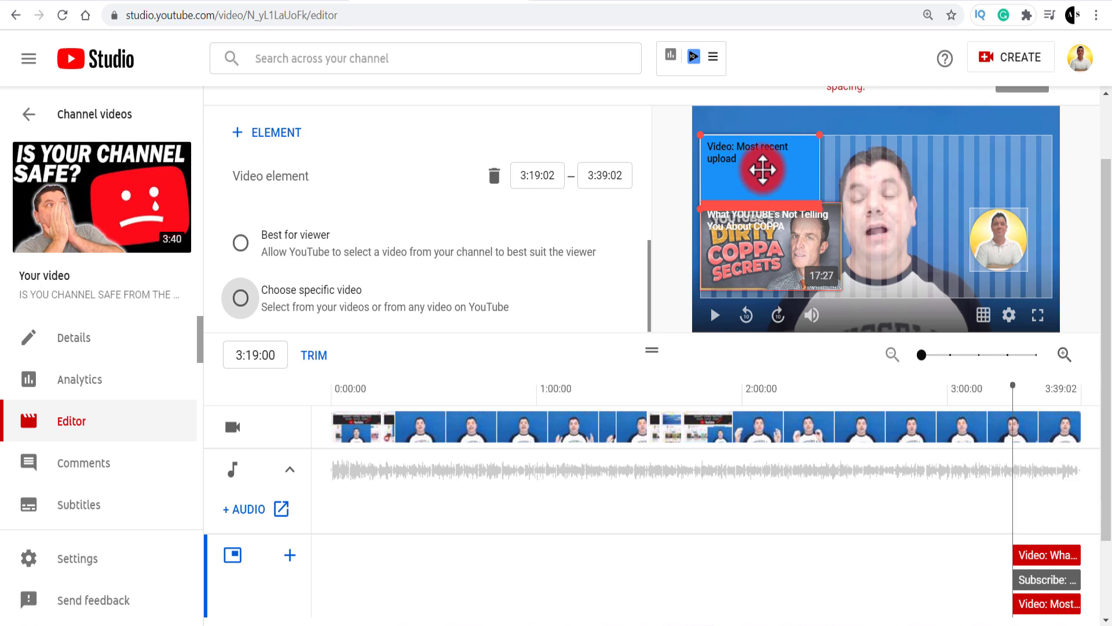
{"action": "key", "text": "Delete"}
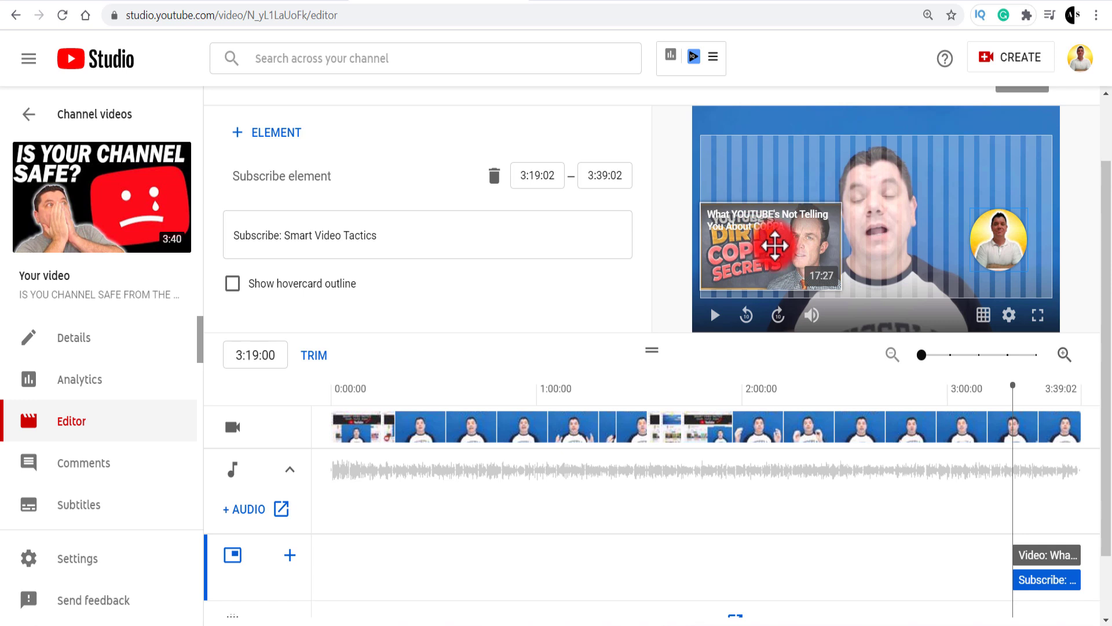
Step: Open the end-screen element's video chooser, then close it, keeping 'What YOUTUBE's Not Telling You About COPPA'
{"action": "left_click", "coordinate": [771, 252]}
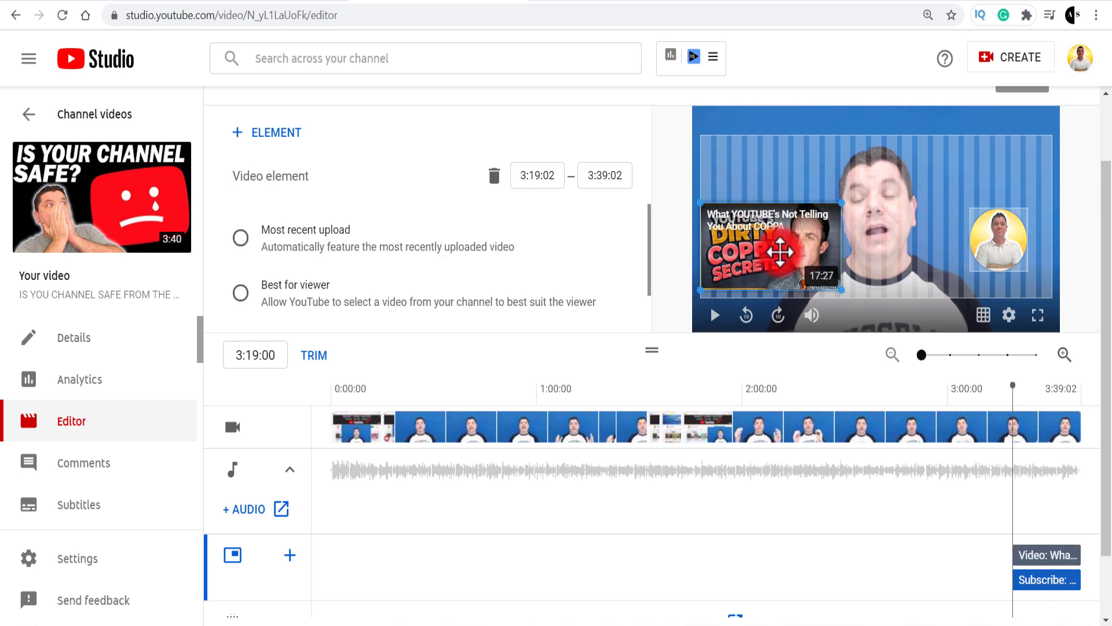
{"action": "scroll", "coordinate": [472, 302], "scroll_direction": "down", "scroll_amount": 2}
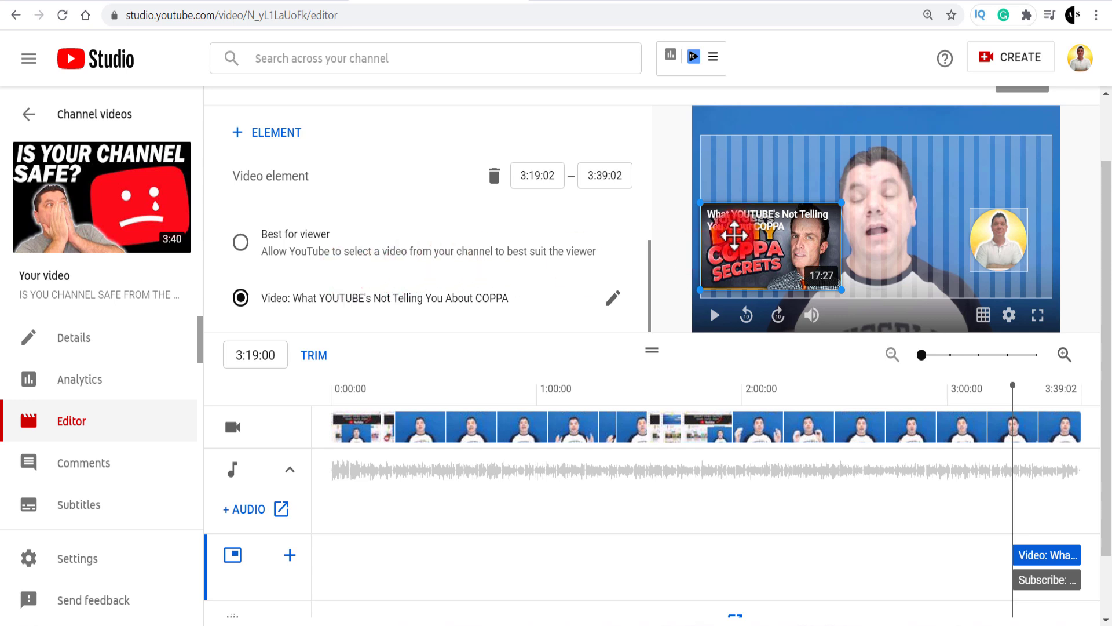
{"action": "left_click", "coordinate": [622, 290]}
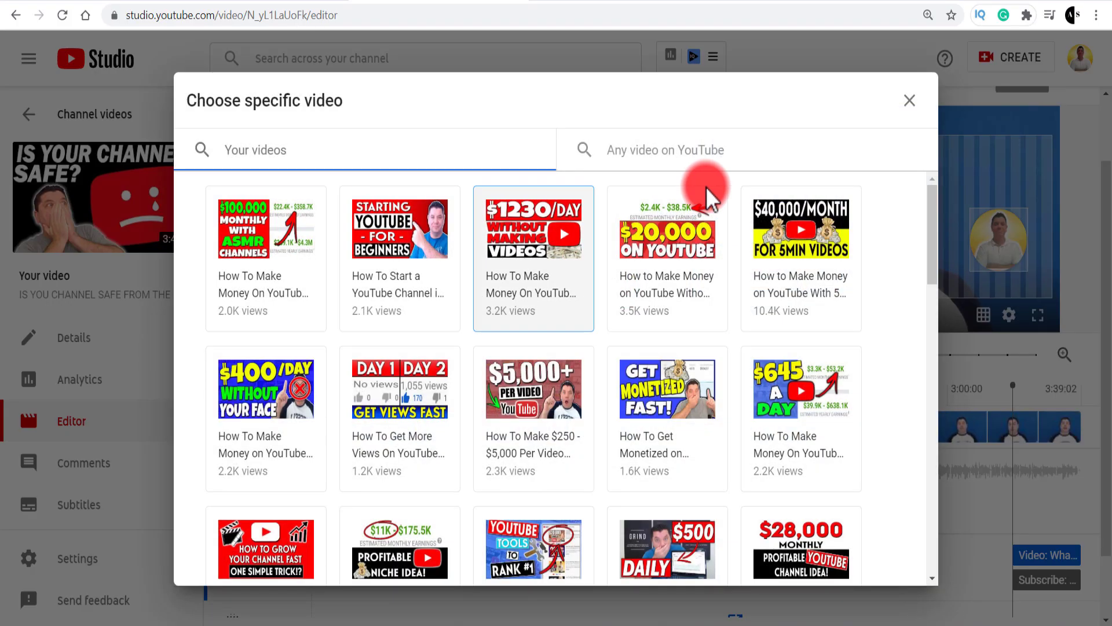
{"action": "left_click", "coordinate": [360, 377]}
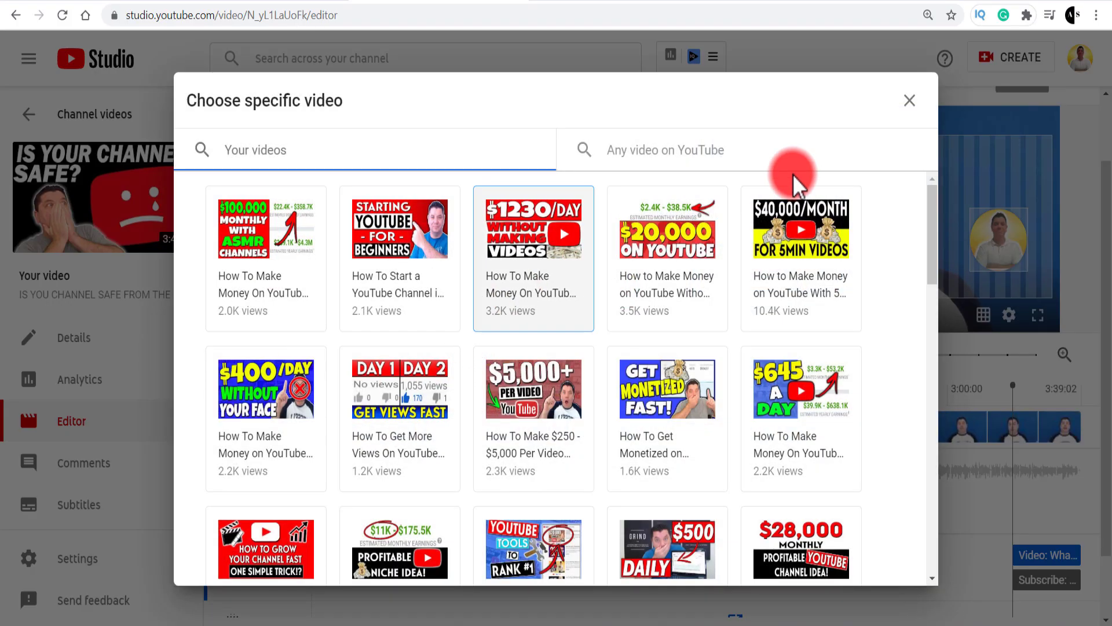
{"action": "left_click", "coordinate": [909, 102]}
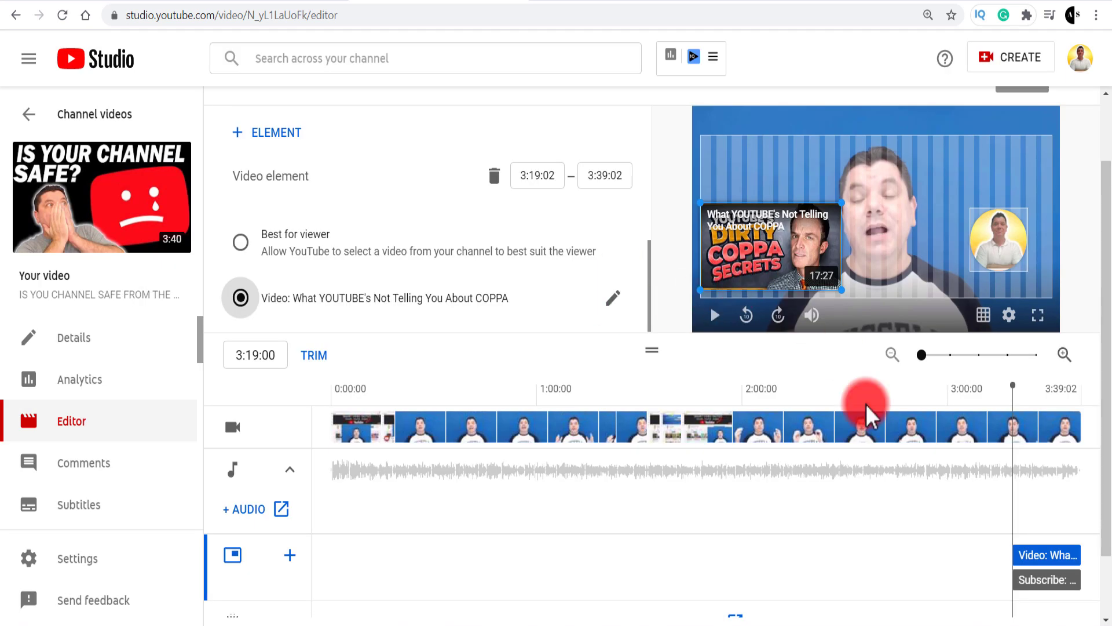
Step: Scrub the playhead along the timeline and scroll down to the ADD BLUR row
{"action": "left_click", "coordinate": [1018, 453]}
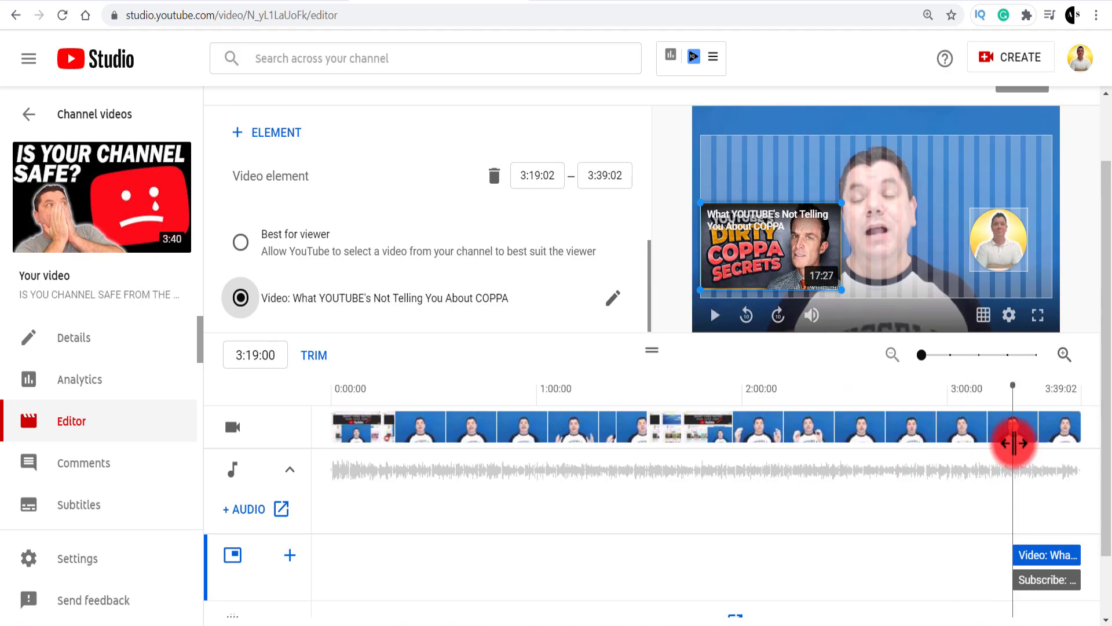
{"action": "mouse_move", "coordinate": [1013, 443]}
{"action": "left_mouse_down"}
{"action": "mouse_move", "coordinate": [1068, 435]}
{"action": "mouse_move", "coordinate": [918, 443]}
{"action": "mouse_move", "coordinate": [986, 510]}
{"action": "left_mouse_up"}
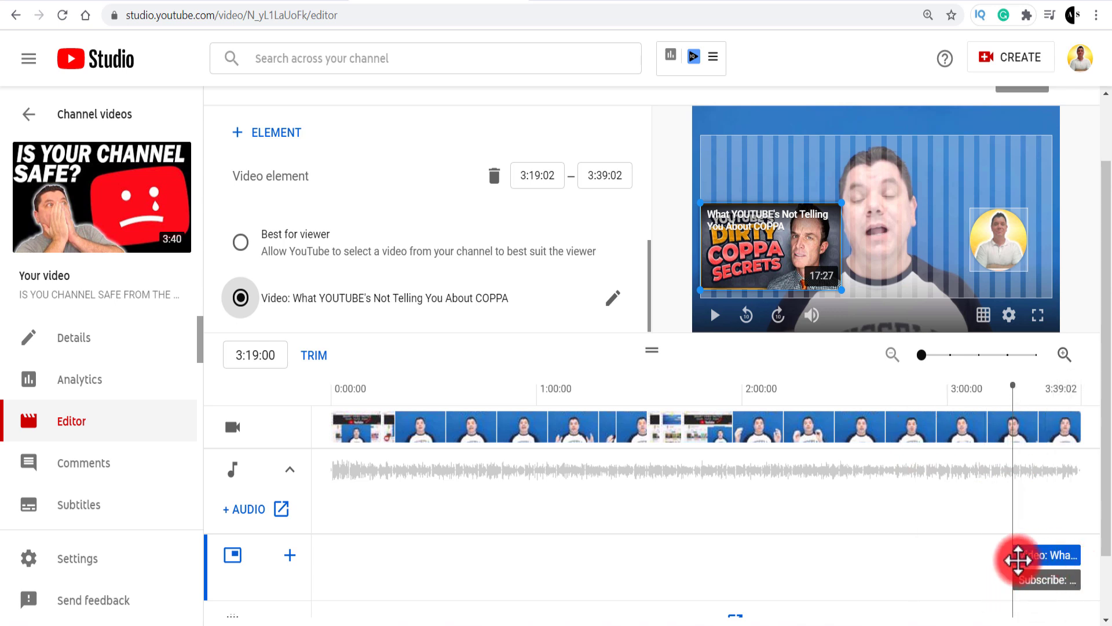
{"action": "scroll", "coordinate": [985, 565], "scroll_direction": "down", "scroll_amount": 2}
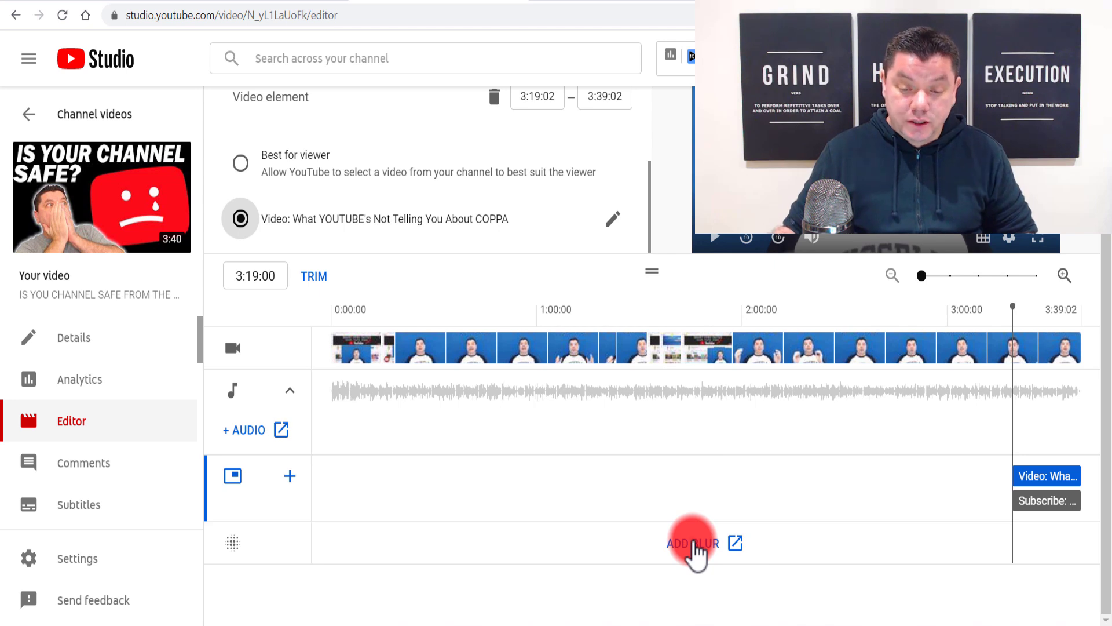
Step: Open YouTube enhancements via ADD BLUR, pause the preview, and edit Blur faces
{"action": "left_click", "coordinate": [695, 550]}
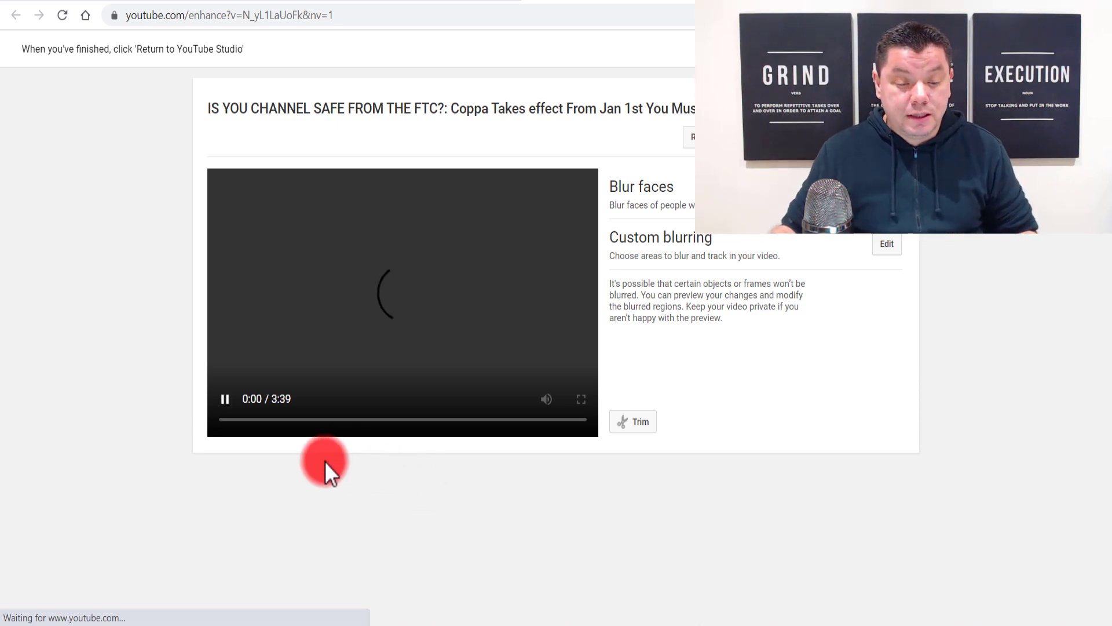
{"action": "left_click", "coordinate": [222, 399]}
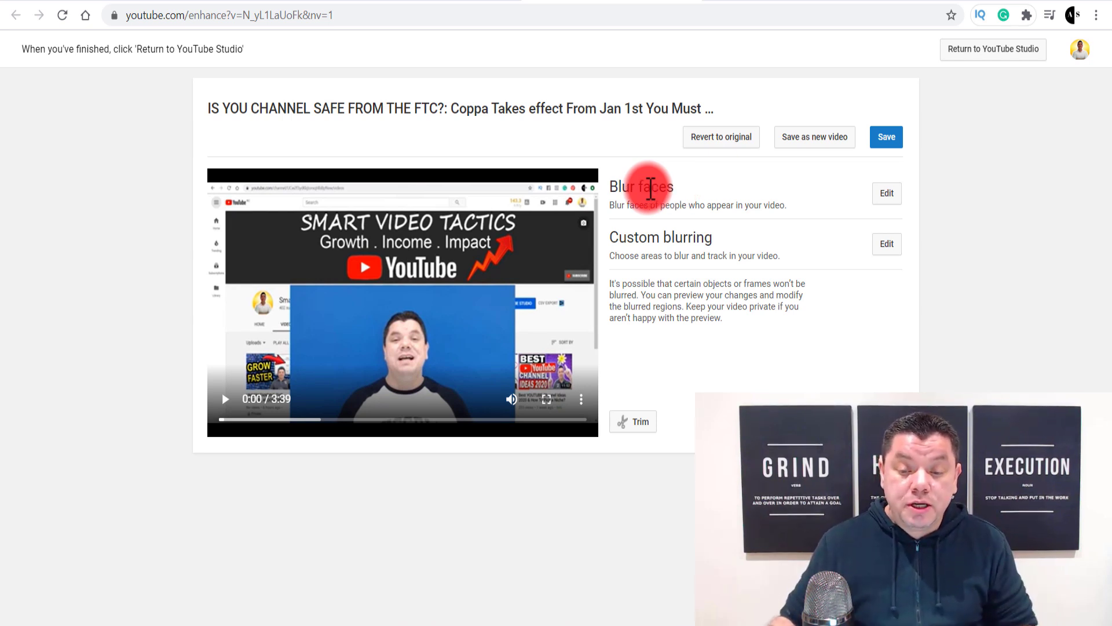
{"action": "left_click", "coordinate": [886, 194]}
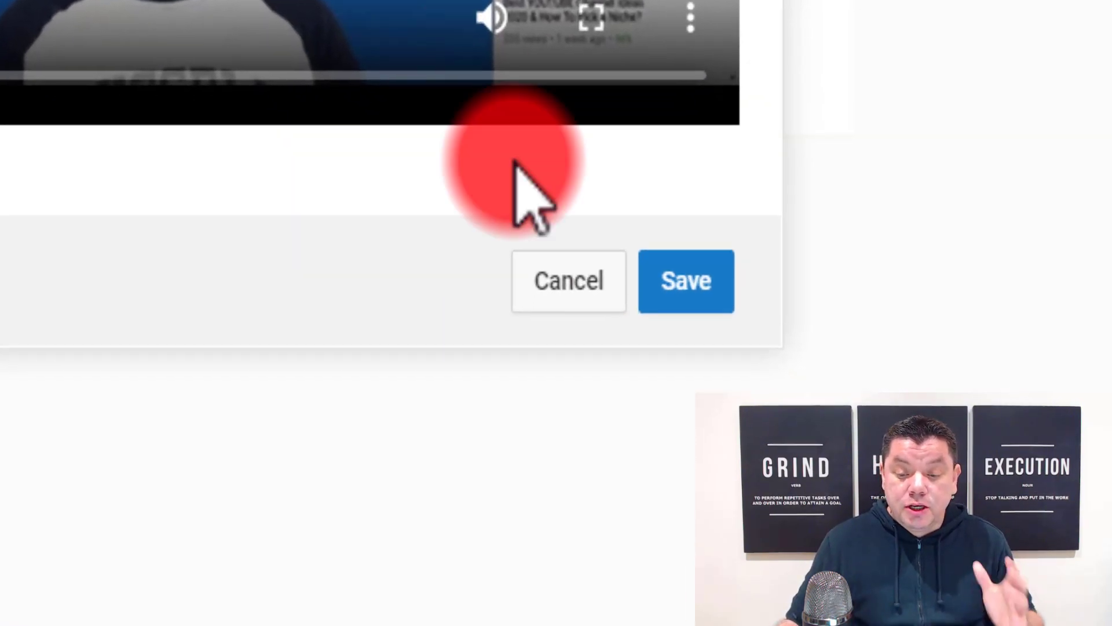
Step: Close the Blur faces dialog without selecting faces and pause the preview at 0:02
{"action": "left_click", "coordinate": [686, 290]}
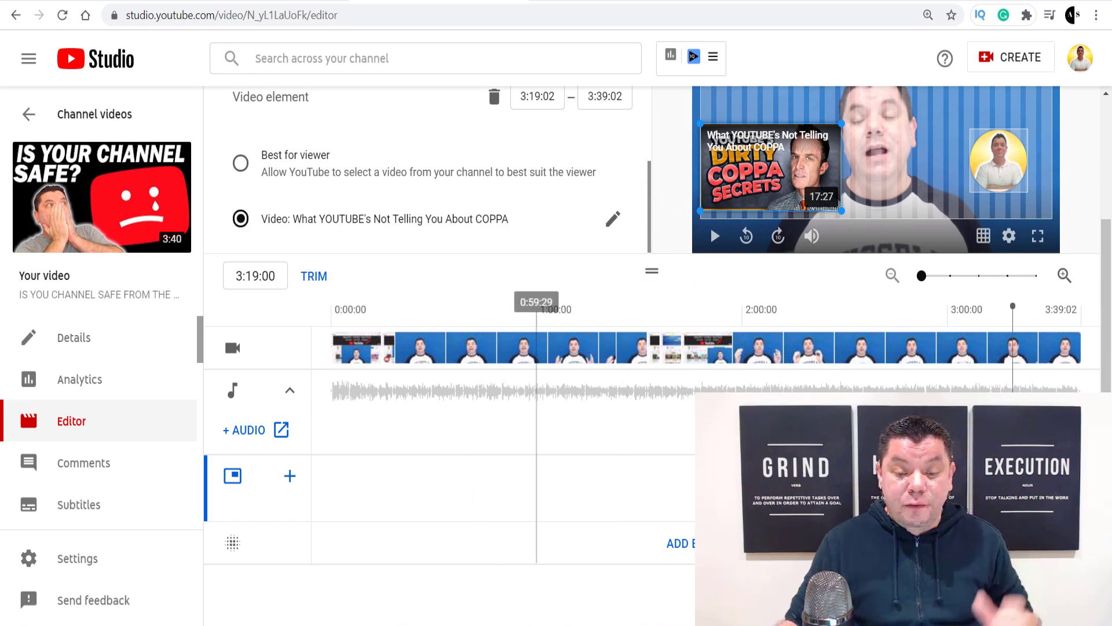
{"action": "left_click", "coordinate": [700, 543]}
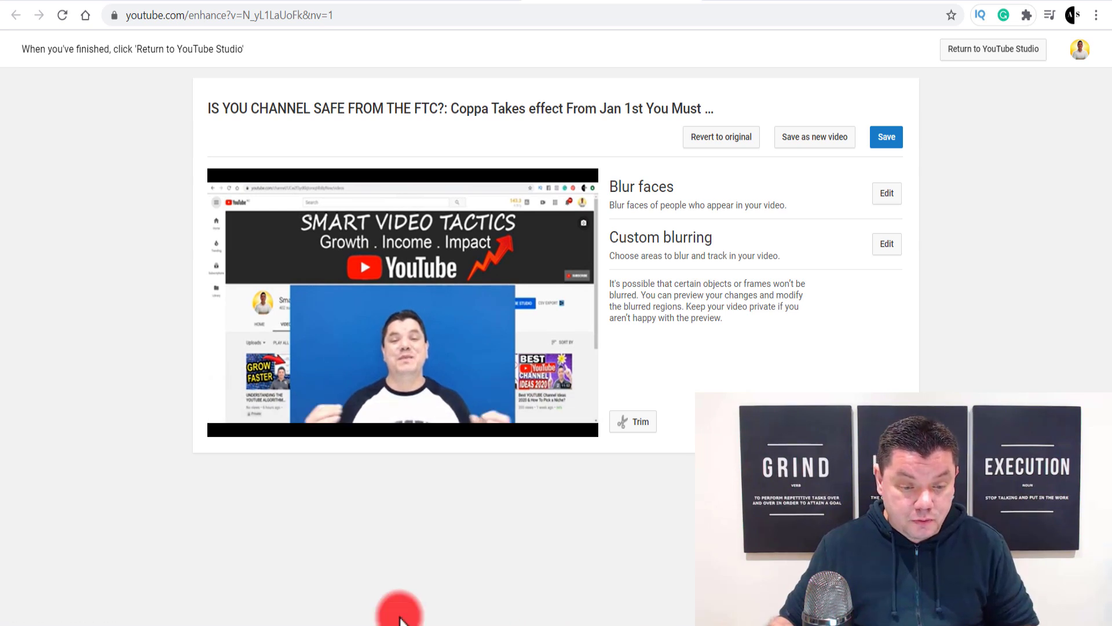
{"action": "left_click", "coordinate": [223, 401]}
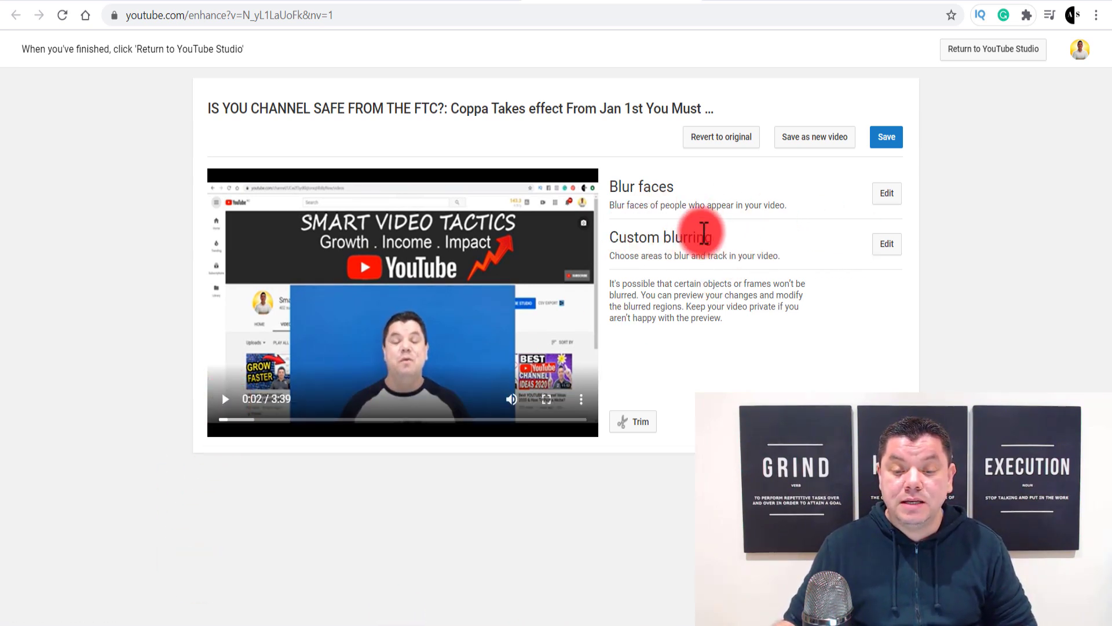
Step: Open the Custom blurring editor and seek the video to 1:33
{"action": "left_click", "coordinate": [884, 240]}
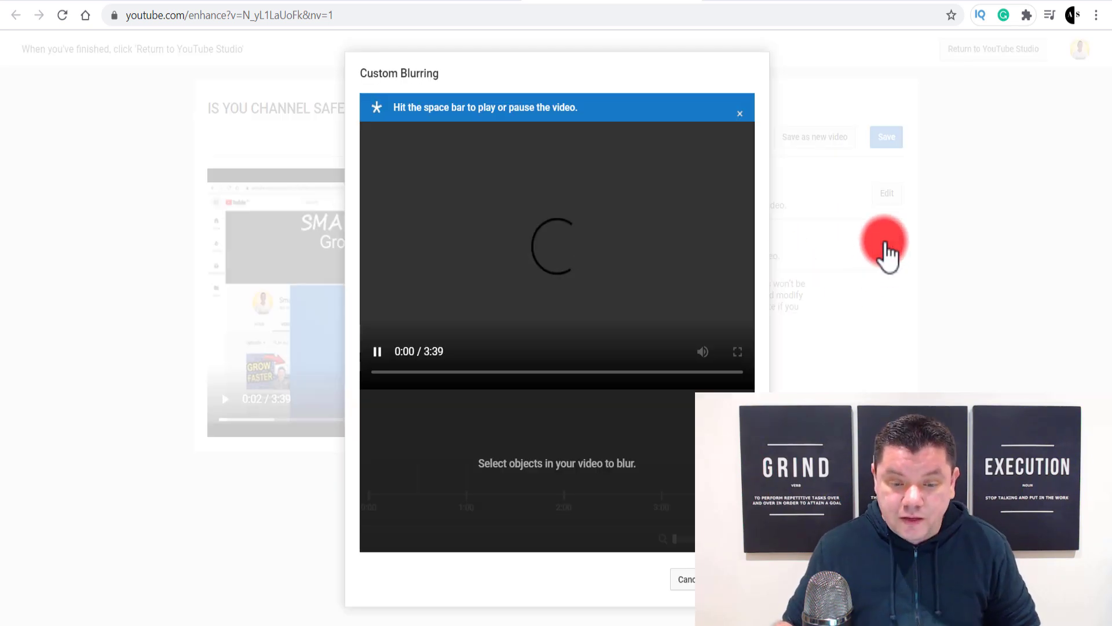
{"action": "left_click", "coordinate": [597, 312]}
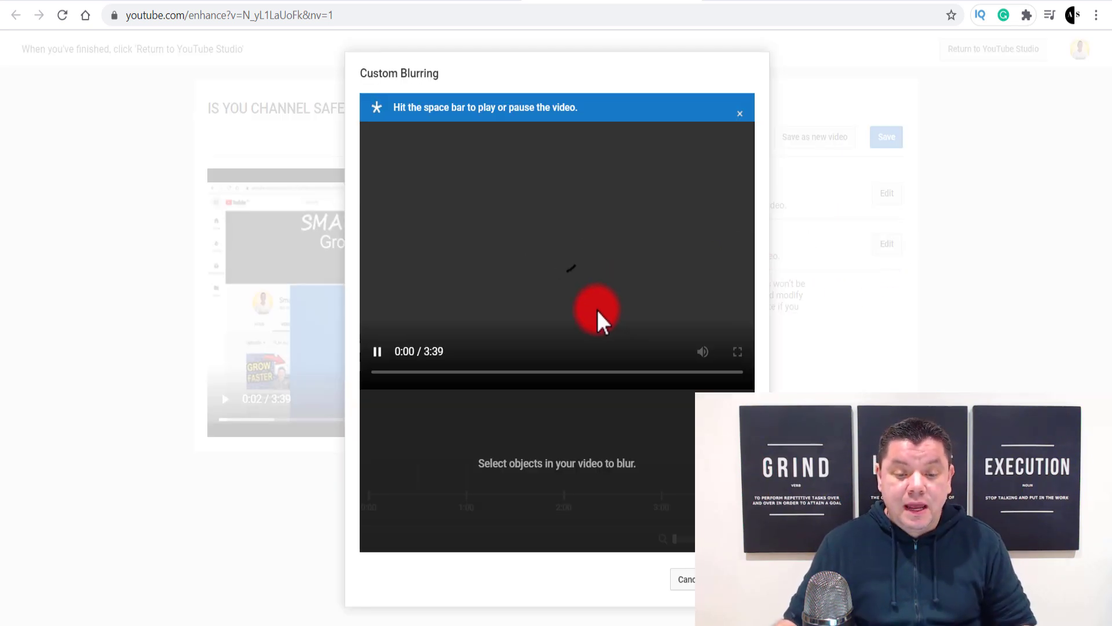
{"action": "left_click", "coordinate": [396, 351]}
{"action": "left_click", "coordinate": [396, 351]}
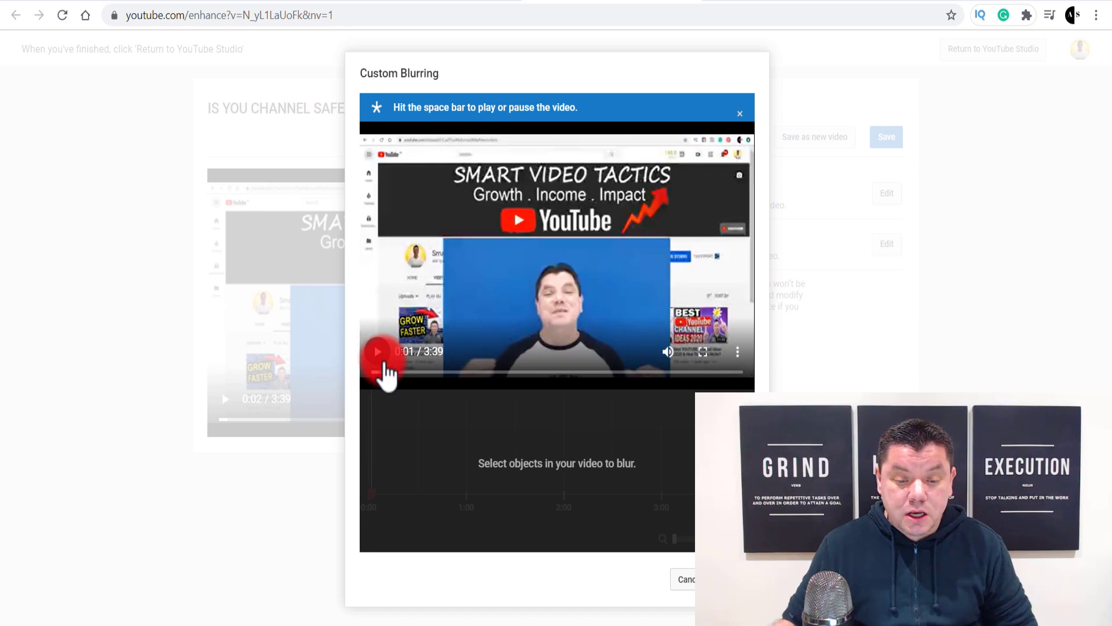
{"action": "left_click", "coordinate": [546, 455]}
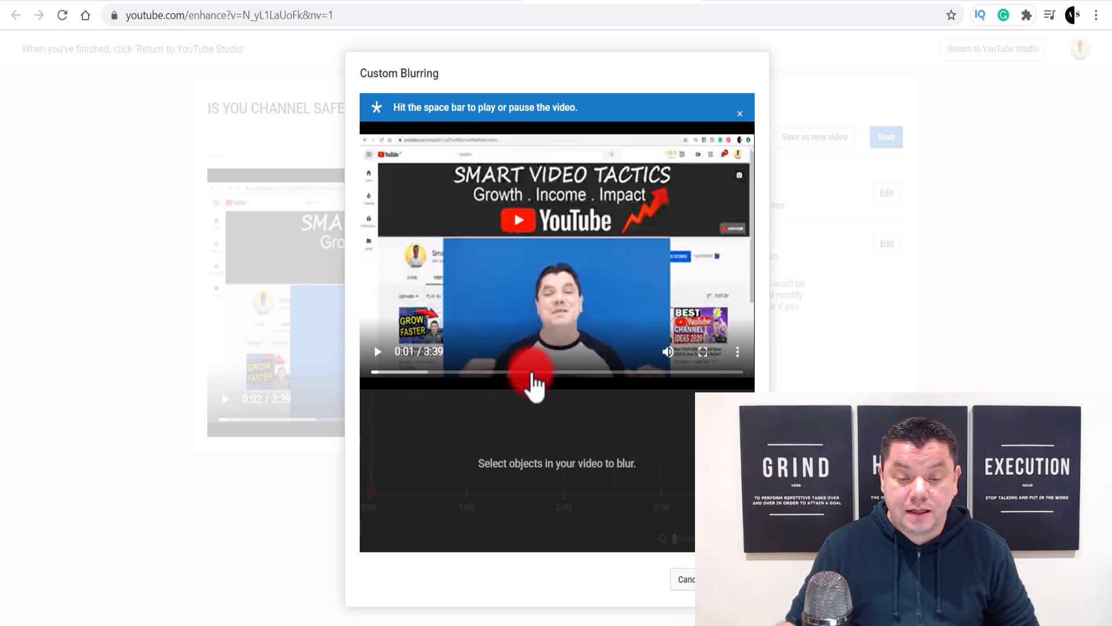
{"action": "left_click", "coordinate": [531, 373]}
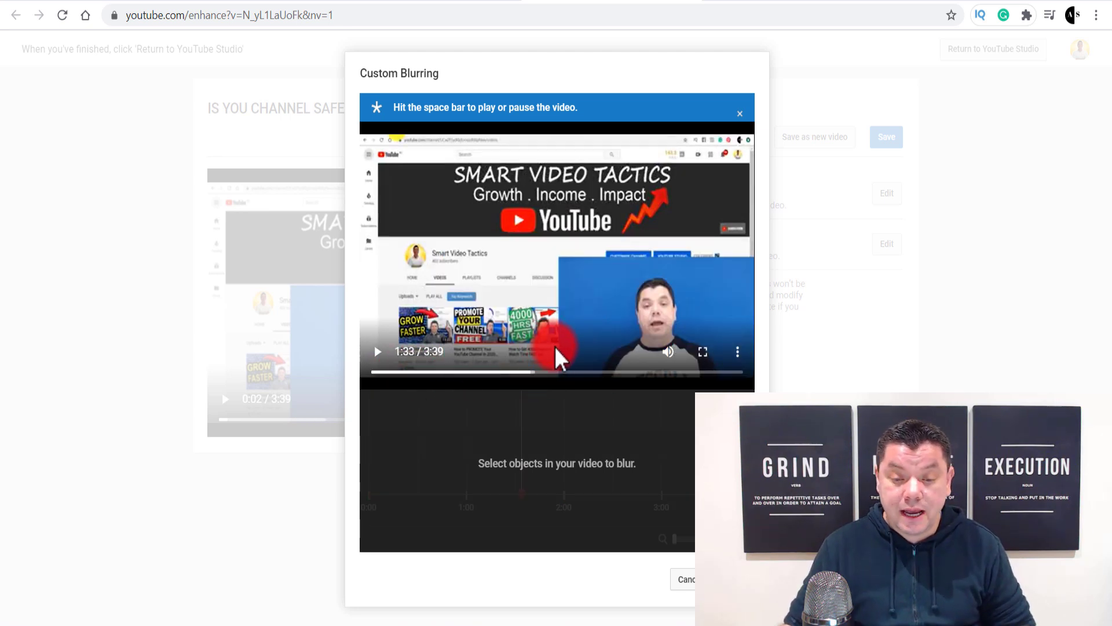
Step: Add a blur box, move it onto the channel name, and shorten its timeline clip
{"action": "left_click", "coordinate": [648, 295]}
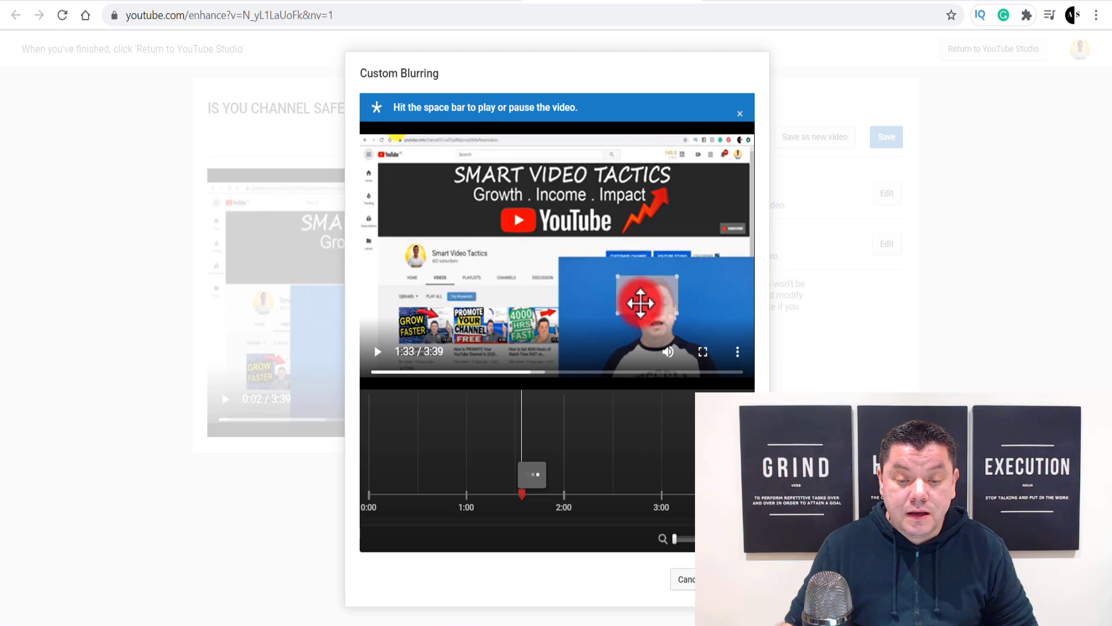
{"action": "left_click_drag", "start_coordinate": [644, 300], "coordinate": [498, 279]}
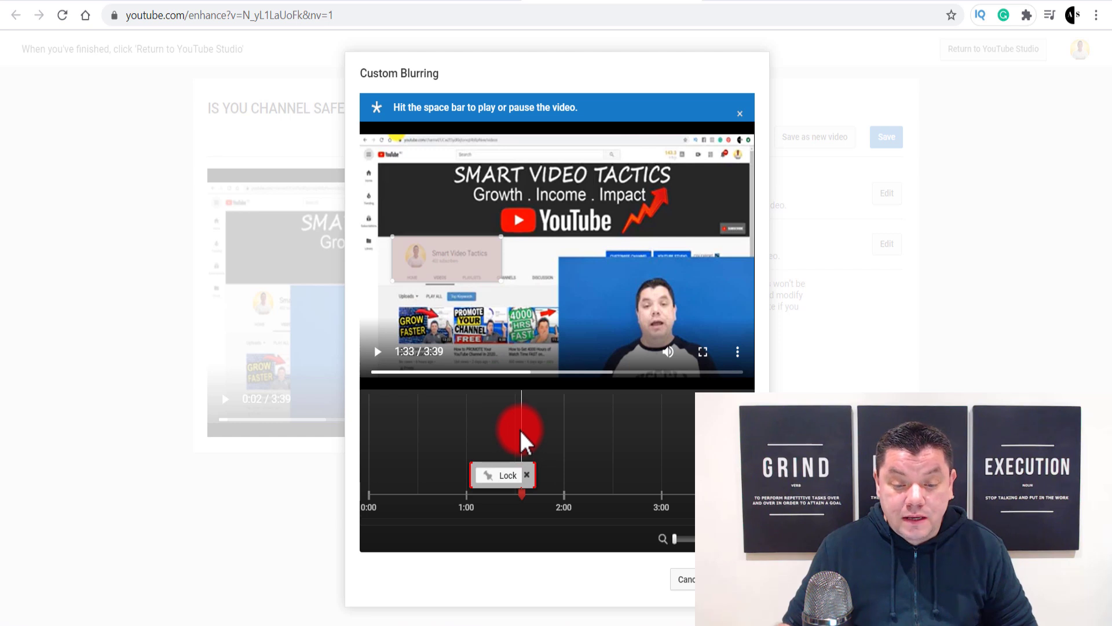
{"action": "mouse_move", "coordinate": [521, 422]}
{"action": "left_mouse_down"}
{"action": "mouse_move", "coordinate": [534, 430]}
{"action": "mouse_move", "coordinate": [480, 427]}
{"action": "left_mouse_up"}
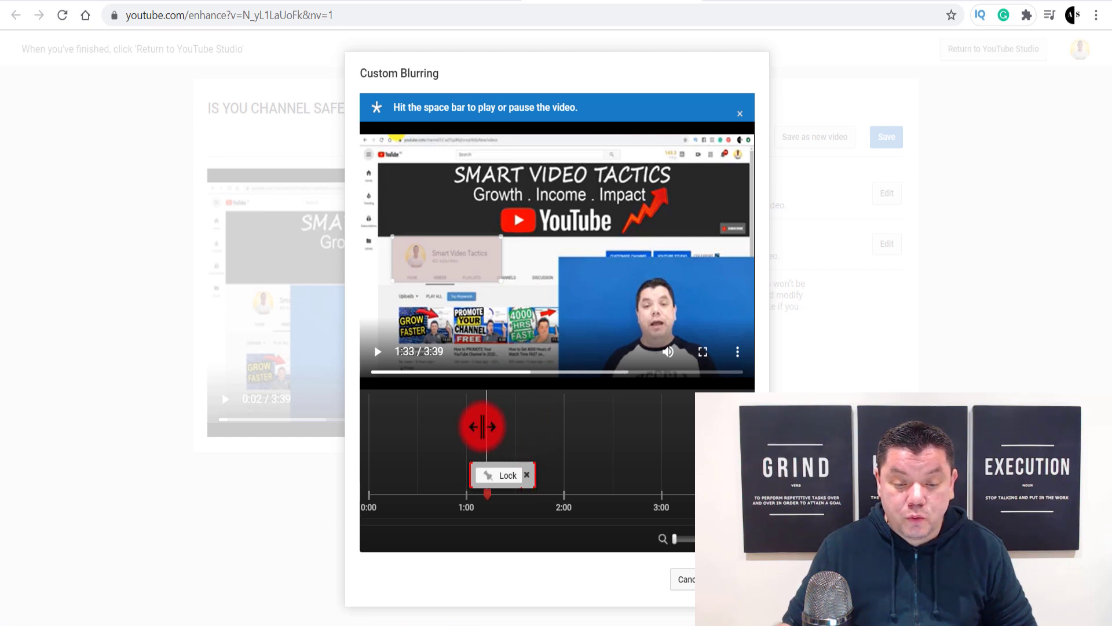
{"action": "mouse_move", "coordinate": [535, 476]}
{"action": "left_mouse_down"}
{"action": "mouse_move", "coordinate": [561, 470]}
{"action": "mouse_move", "coordinate": [544, 473]}
{"action": "left_mouse_up"}
{"action": "left_click_drag", "start_coordinate": [475, 459], "coordinate": [502, 440]}
{"action": "left_click_drag", "start_coordinate": [470, 480], "coordinate": [547, 471]}
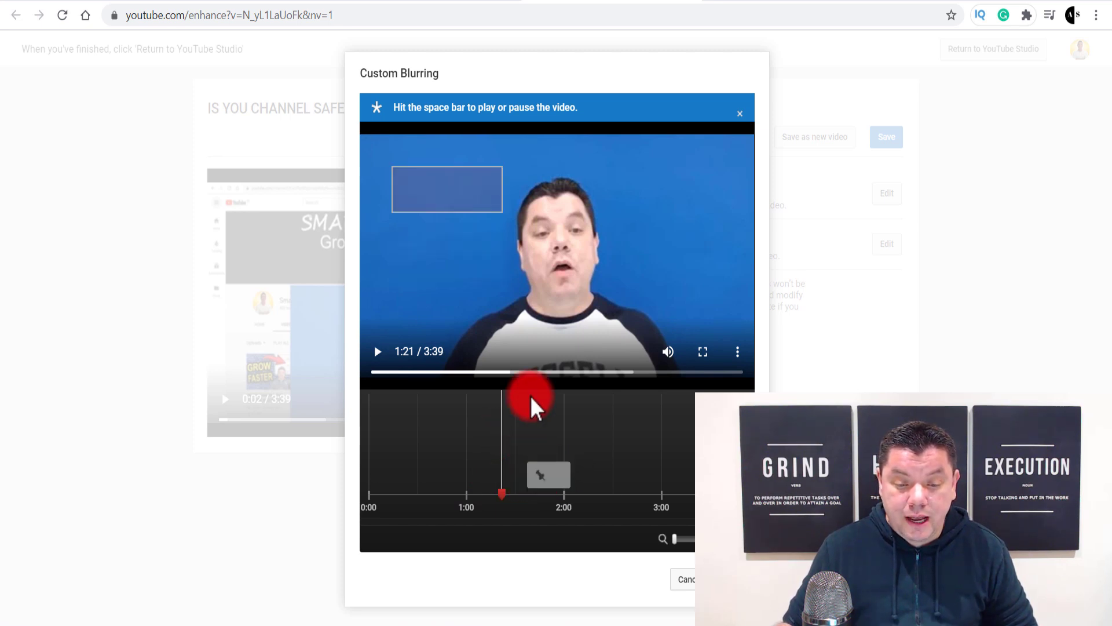
Step: At 1:41, nudge the existing blur box left and extend its clip to last longer
{"action": "left_click", "coordinate": [533, 373]}
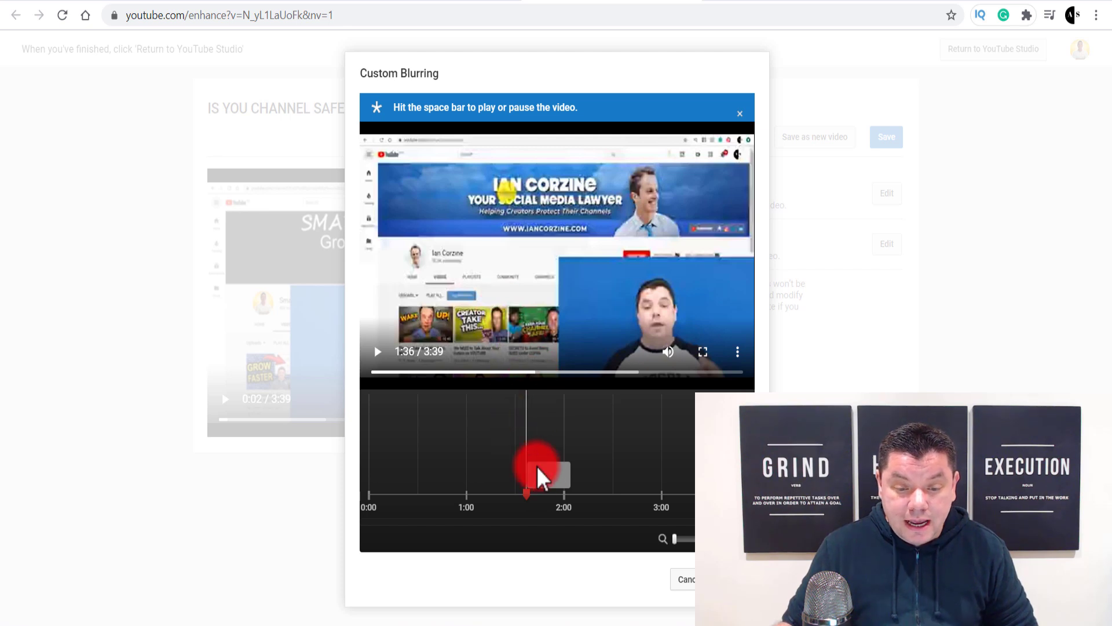
{"action": "left_click_drag", "start_coordinate": [526, 421], "coordinate": [533, 422]}
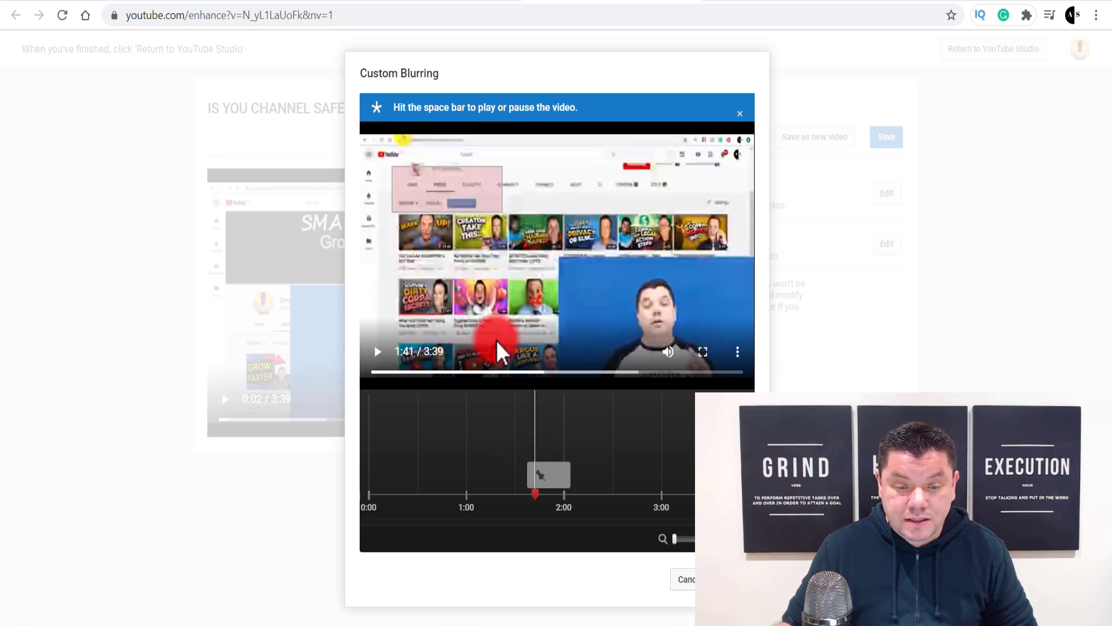
{"action": "left_click", "coordinate": [454, 182]}
{"action": "left_click_drag", "start_coordinate": [460, 173], "coordinate": [453, 172]}
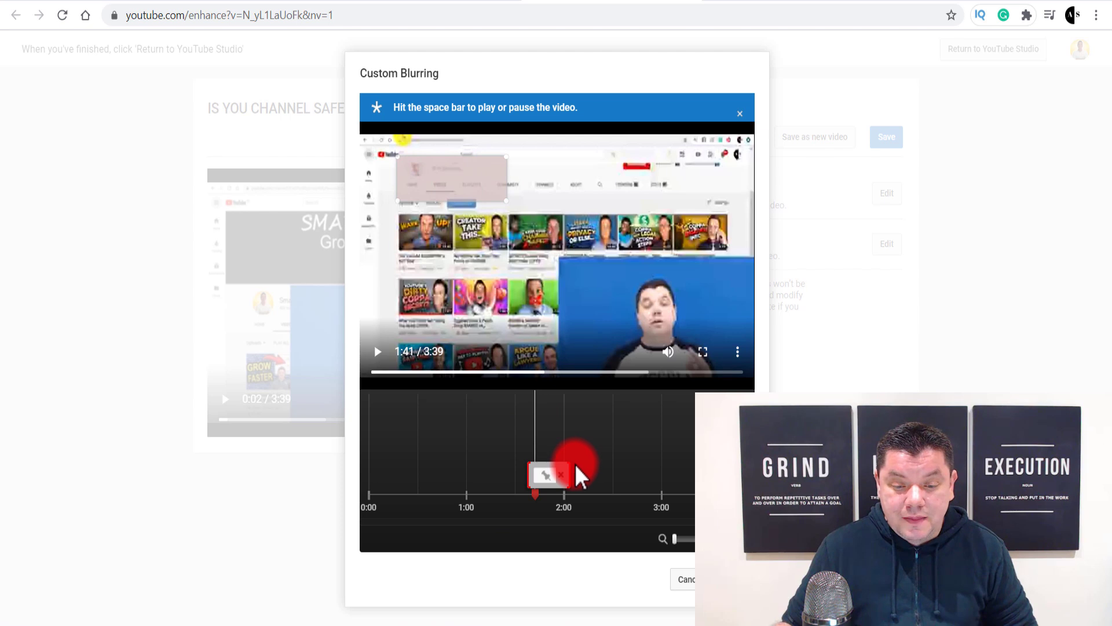
{"action": "left_click_drag", "start_coordinate": [572, 476], "coordinate": [598, 474]}
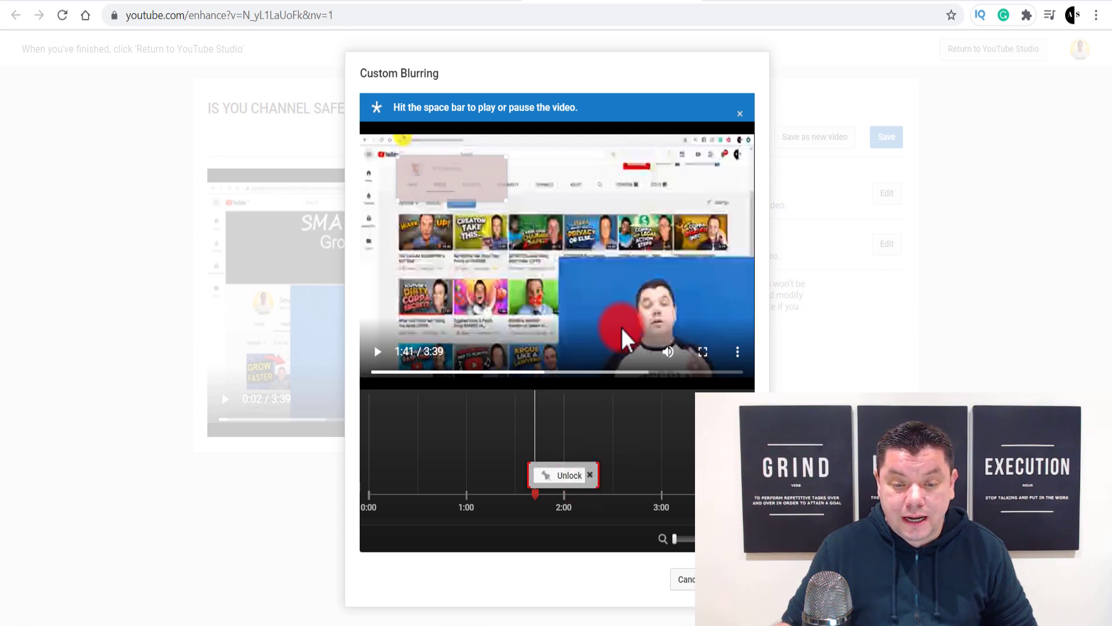
Step: Add blur boxes over the subscribe area and two thumbnails, shorten the top clip, then cancel
{"action": "left_click", "coordinate": [634, 168]}
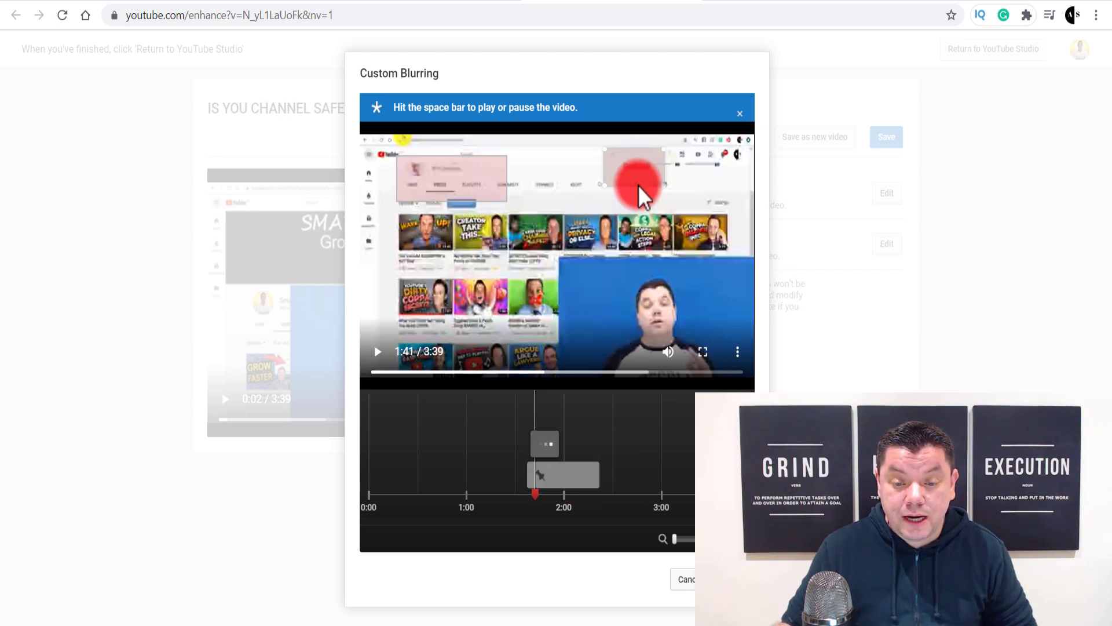
{"action": "left_click", "coordinate": [535, 238]}
{"action": "left_click", "coordinate": [421, 308]}
{"action": "mouse_move", "coordinate": [505, 392]}
{"action": "left_mouse_down"}
{"action": "mouse_move", "coordinate": [529, 435]}
{"action": "mouse_move", "coordinate": [541, 427]}
{"action": "mouse_move", "coordinate": [529, 417]}
{"action": "mouse_move", "coordinate": [543, 427]}
{"action": "mouse_move", "coordinate": [596, 385]}
{"action": "left_mouse_up"}
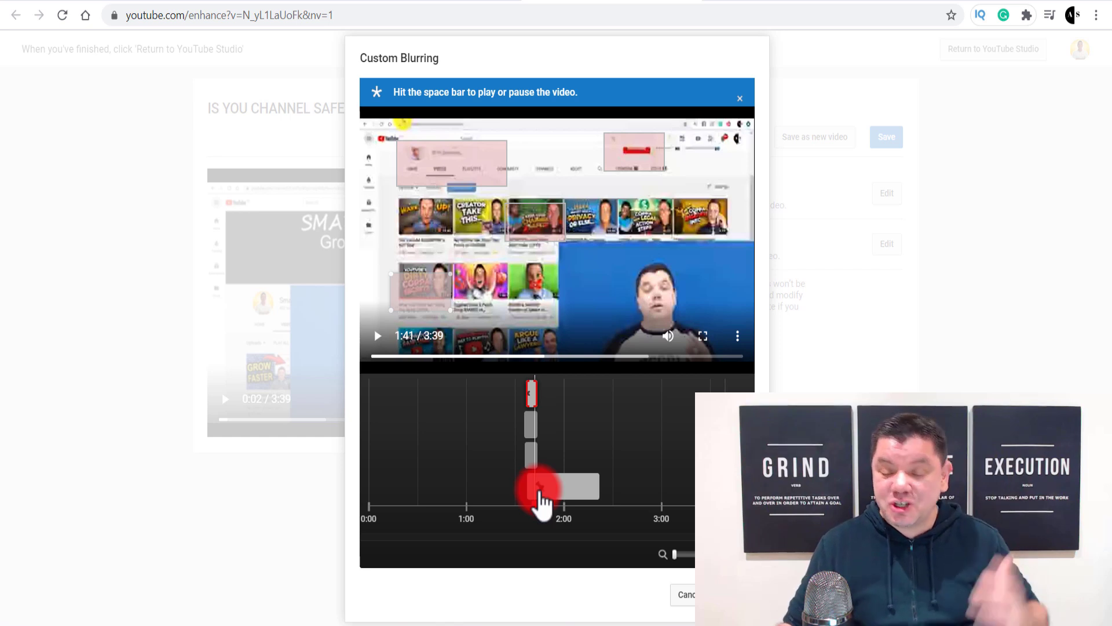
{"action": "left_click", "coordinate": [687, 596]}
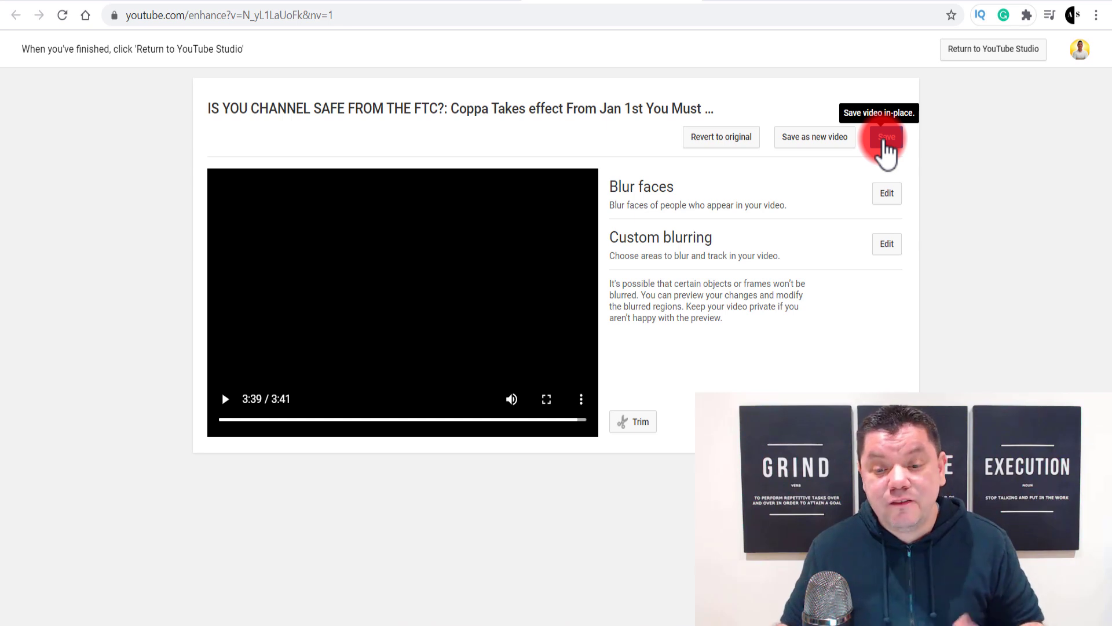
Step: Switch back to the YouTube Studio video editor tab
{"action": "left_click", "coordinate": [692, 5]}
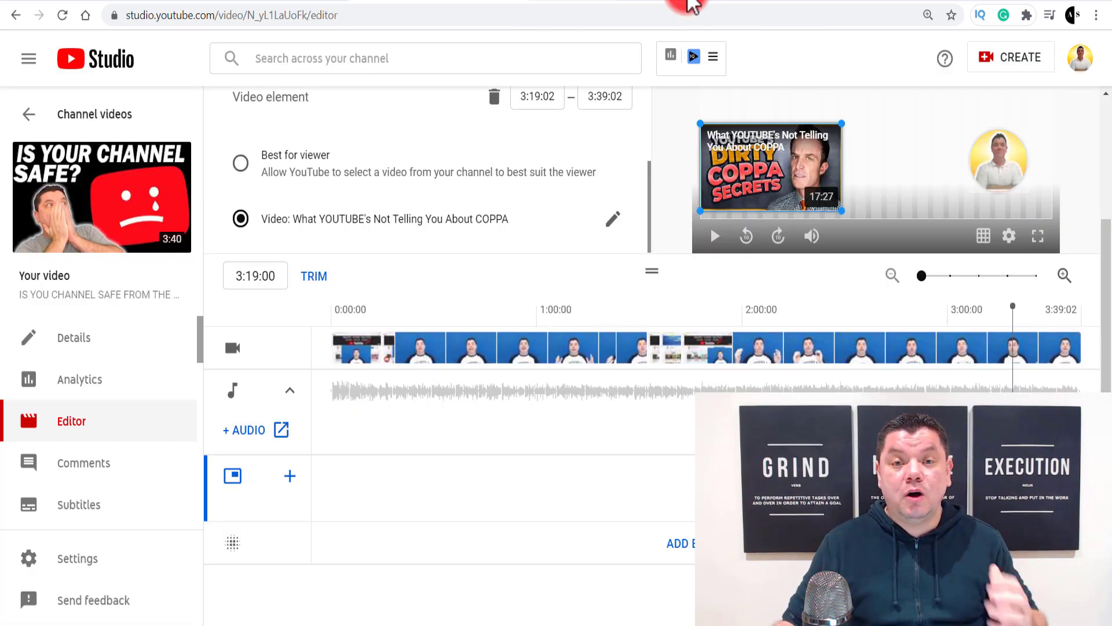